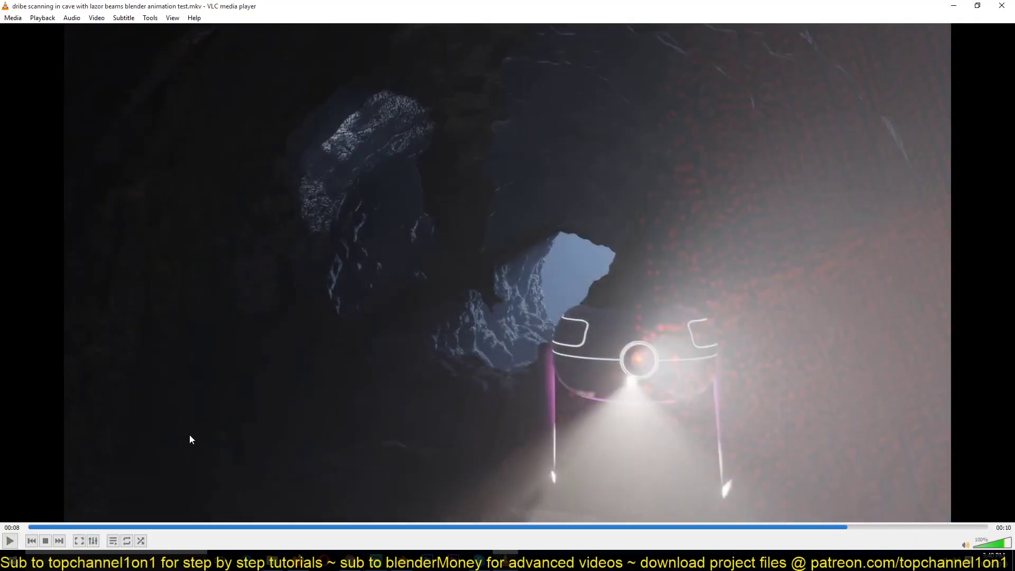
- Review the rendered animation of the drone scanning the cave with laser beams, replaying and pausing it
left_click(40, 530)
key("space")
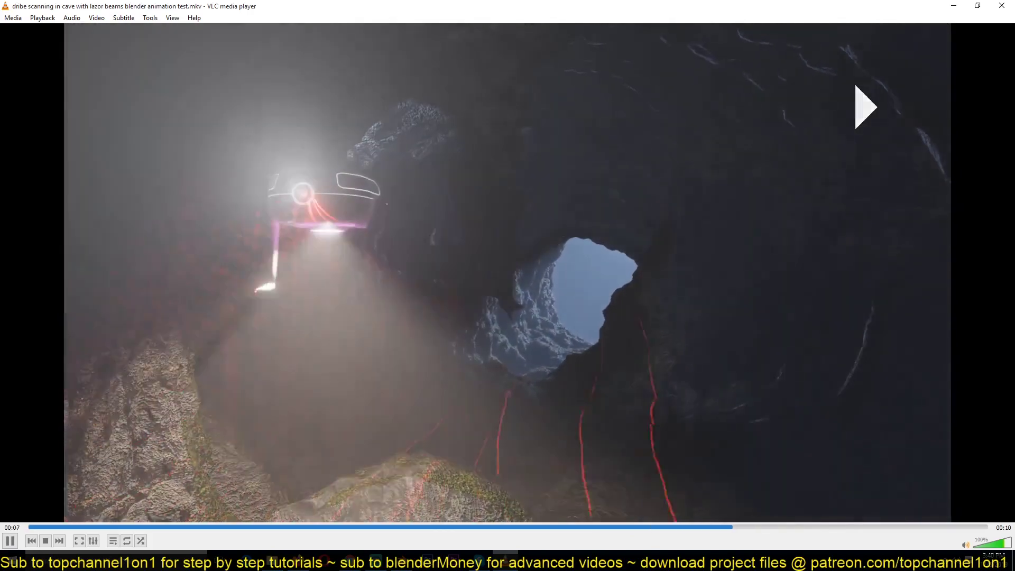
key("space")
key("space")
key("space")
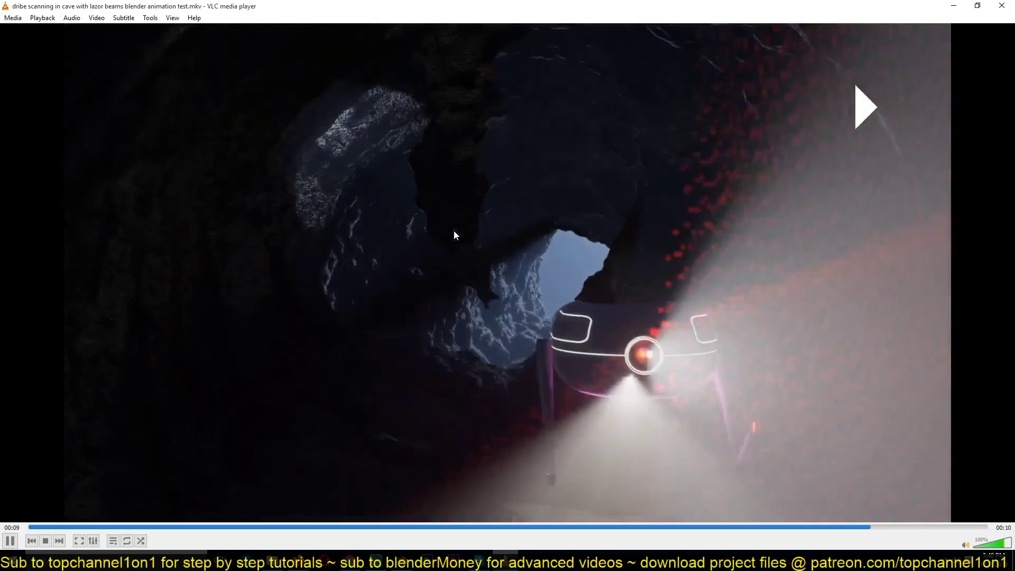
left_click(270, 217)
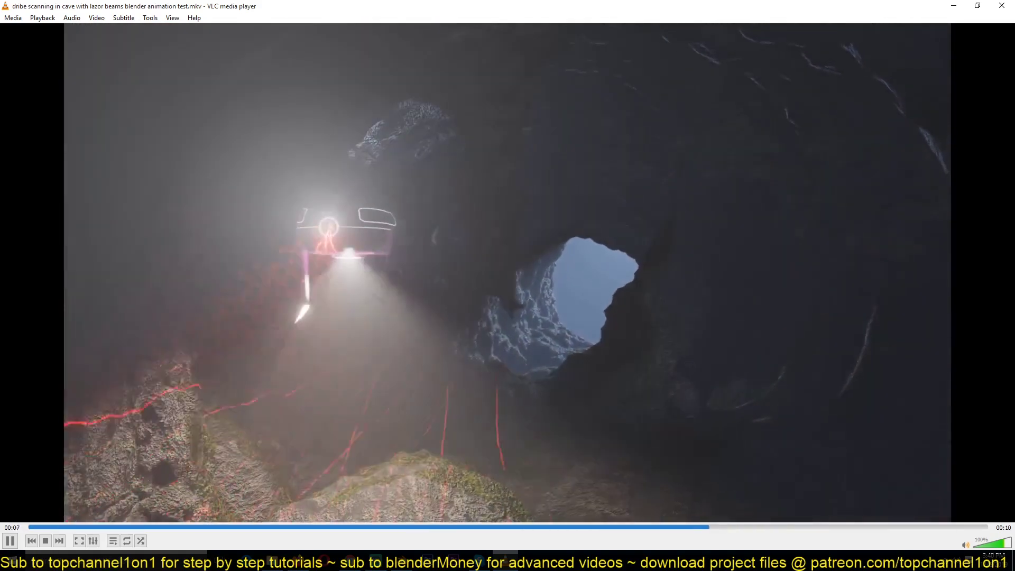
key("space")
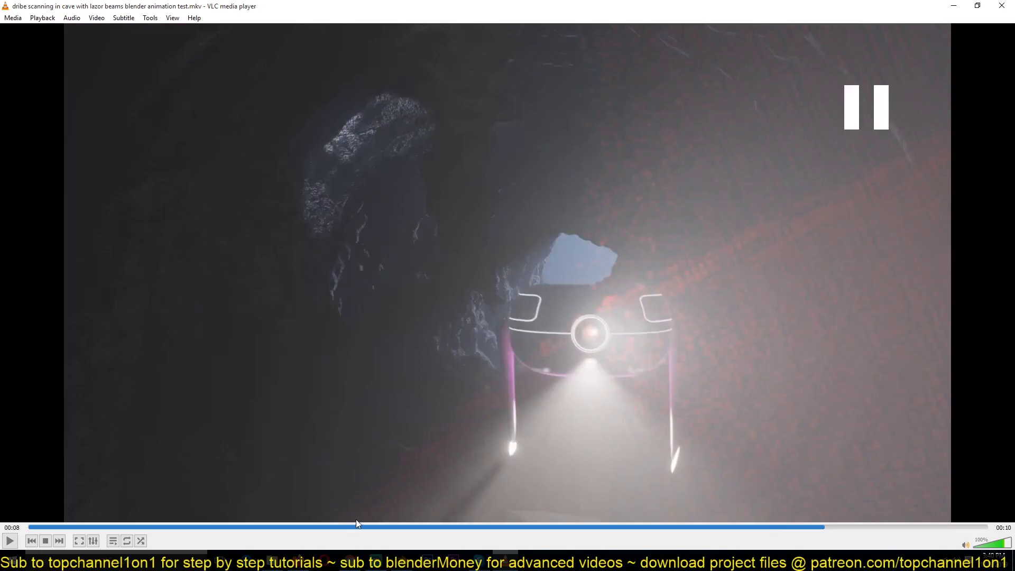
key("space")
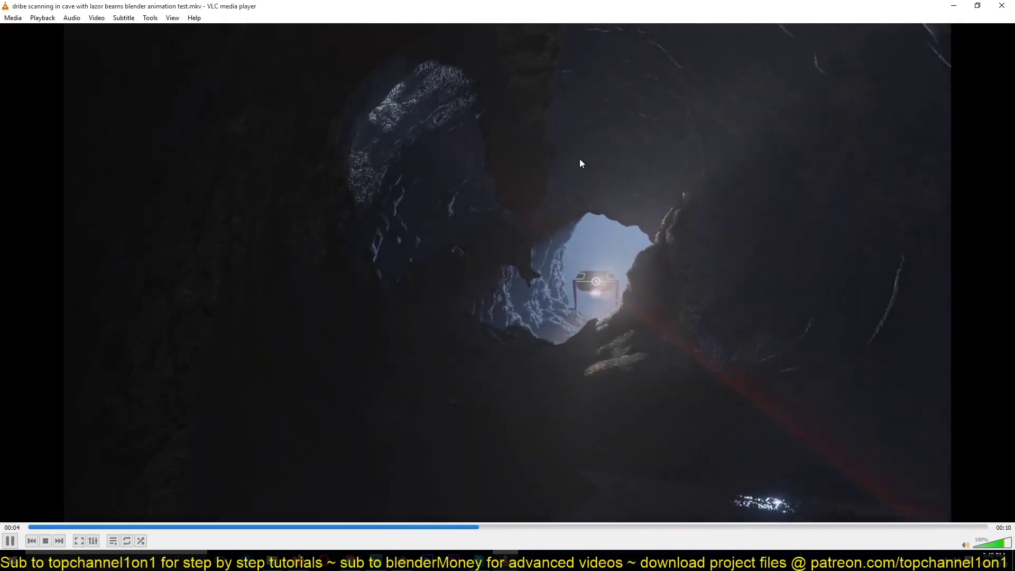
key("space")
- Switch to Blender and set the camera viewport of the cave scene to Material Preview shading
key("alt+Tab")
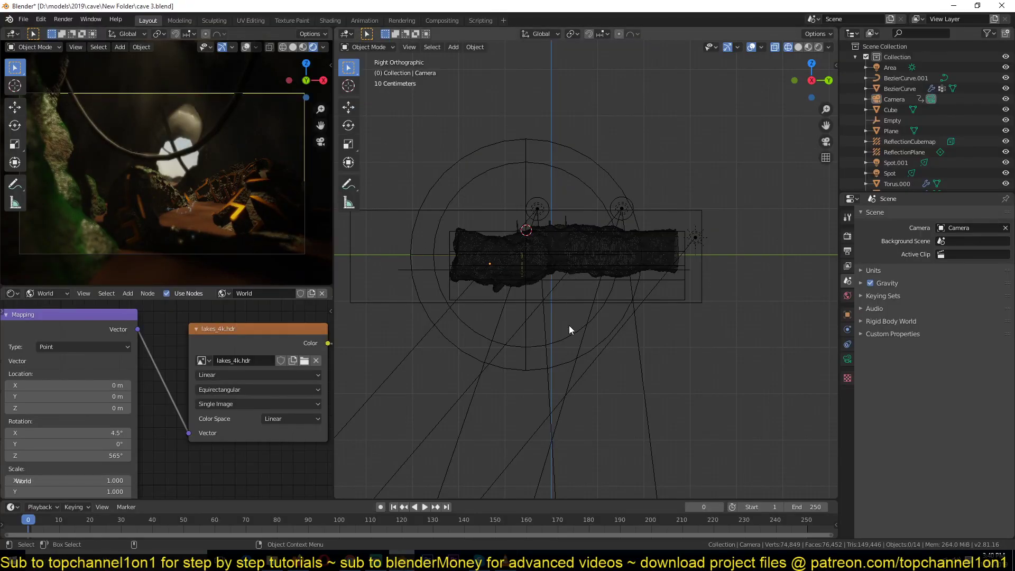
middle_click_drag(569, 325, 535, 405, "shift")
scroll(618, 406, "up", 4)
middle_click_drag(618, 406, 487, 284, "shift")
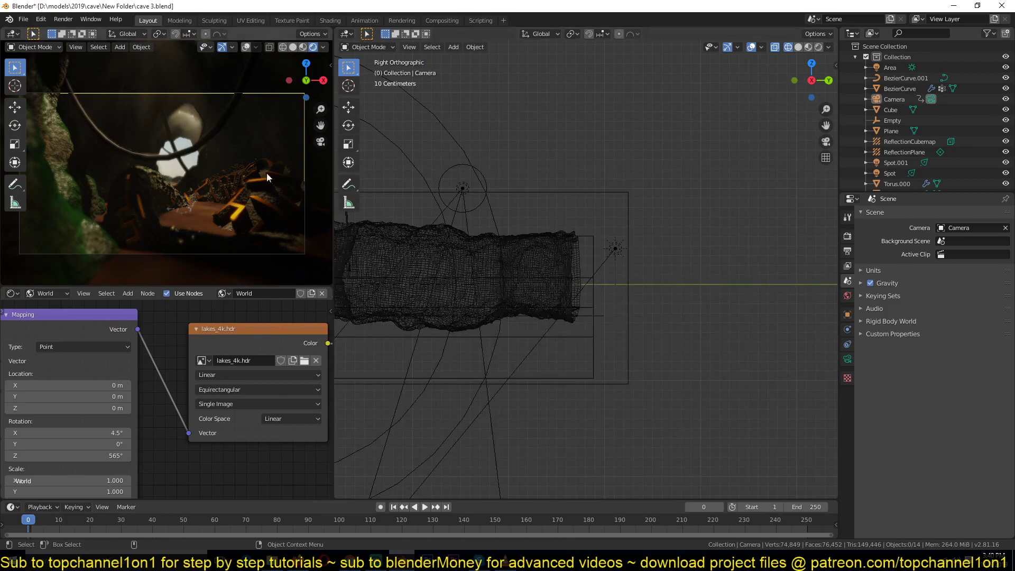
scroll(603, 303, "up", 1)
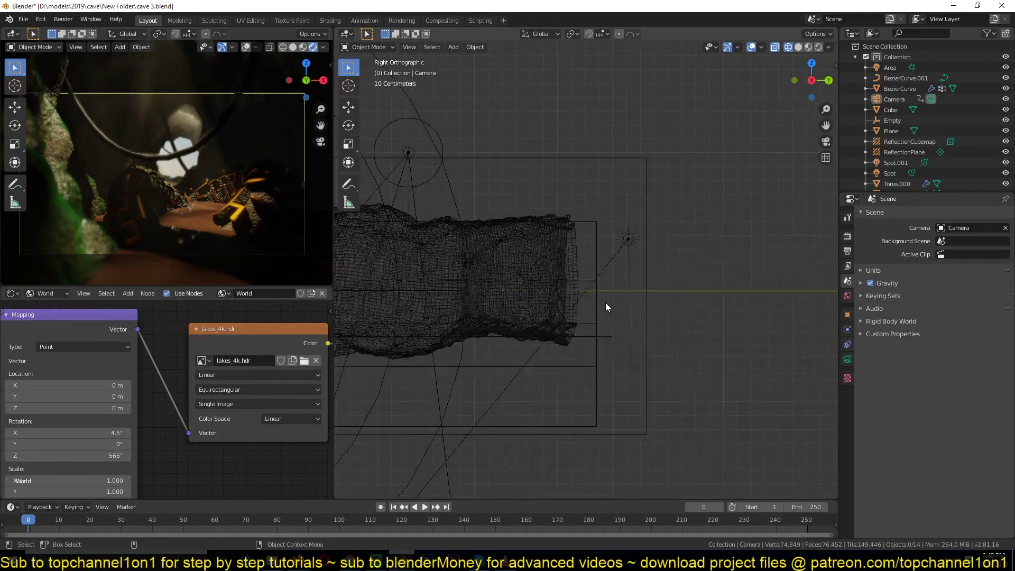
left_click(302, 47)
scroll(459, 305, "up", 5)
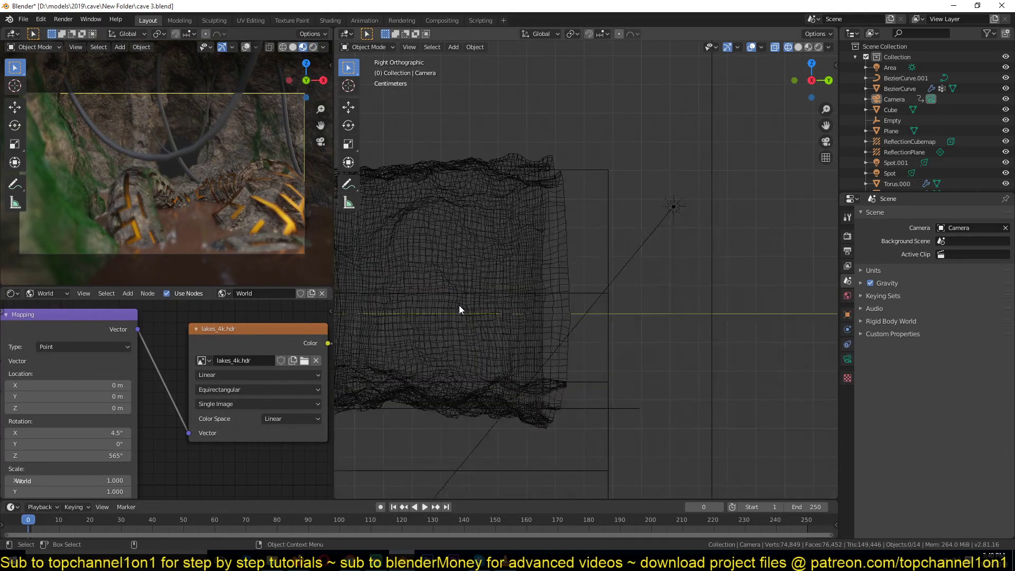
middle_click_drag(459, 306, 581, 305, "shift")
scroll(548, 310, "down", 6)
middle_click_drag(229, 185, 181, 29)
middle_click_drag(239, 158, 247, 97)
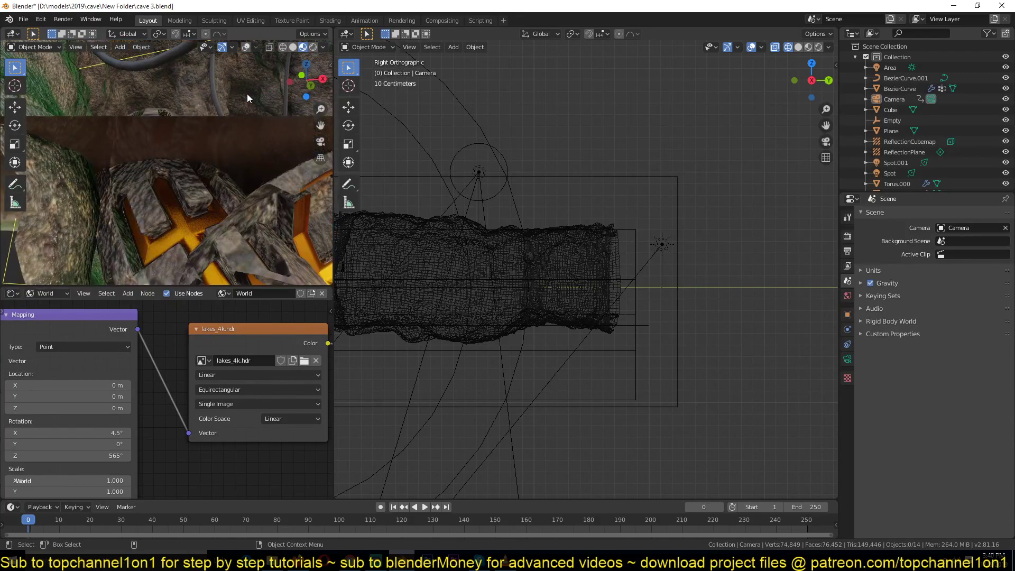
key("KP_0")
- Place the 3D cursor above and beyond the cave's far end in the right view and add a spot light there
middle_click_drag(527, 246, 516, 198, "shift")
scroll(545, 272, "down", 2)
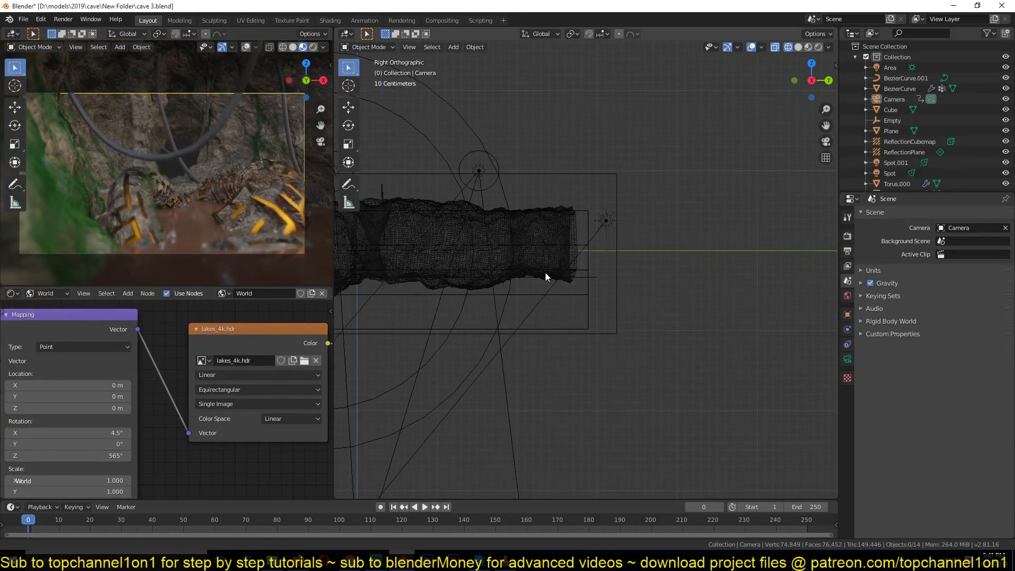
middle_click_drag(671, 130, 630, 171, "shift")
key("shift+a")
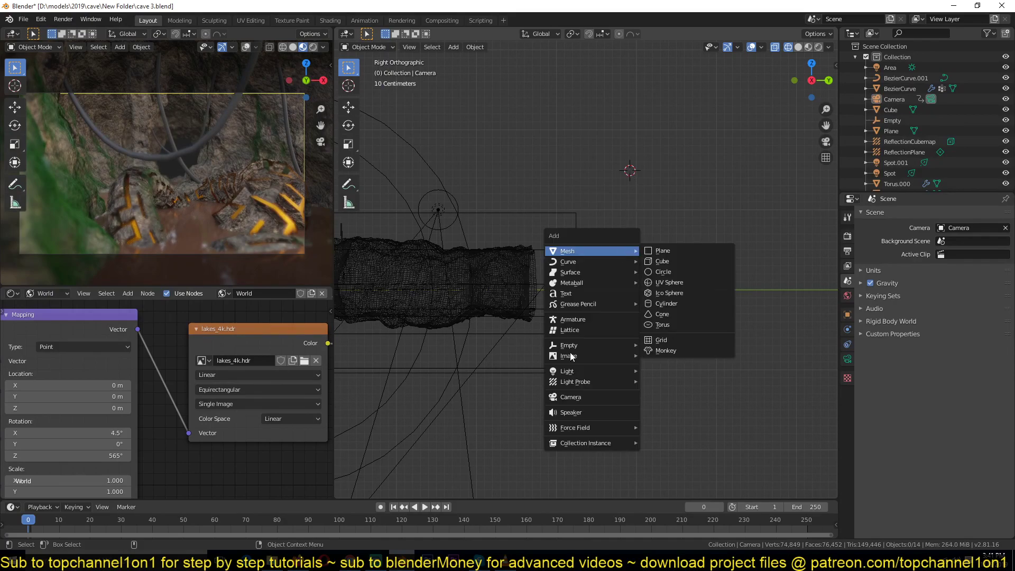
left_click(670, 395)
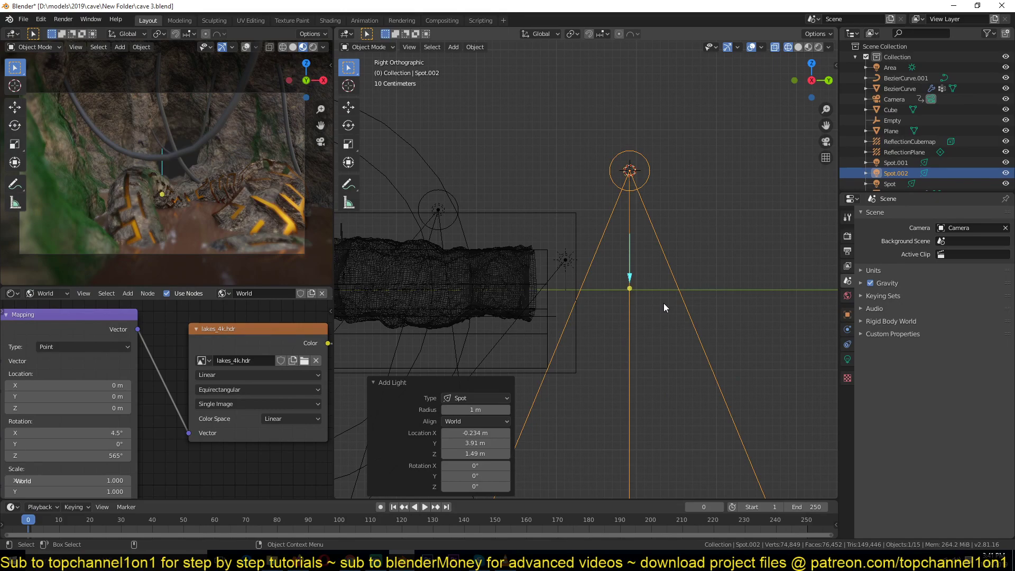
- Rotate the new spot light 90° and move it into the cave, about -1.84 m in Y and -1.45 m in Z
key("r")
key("Return")
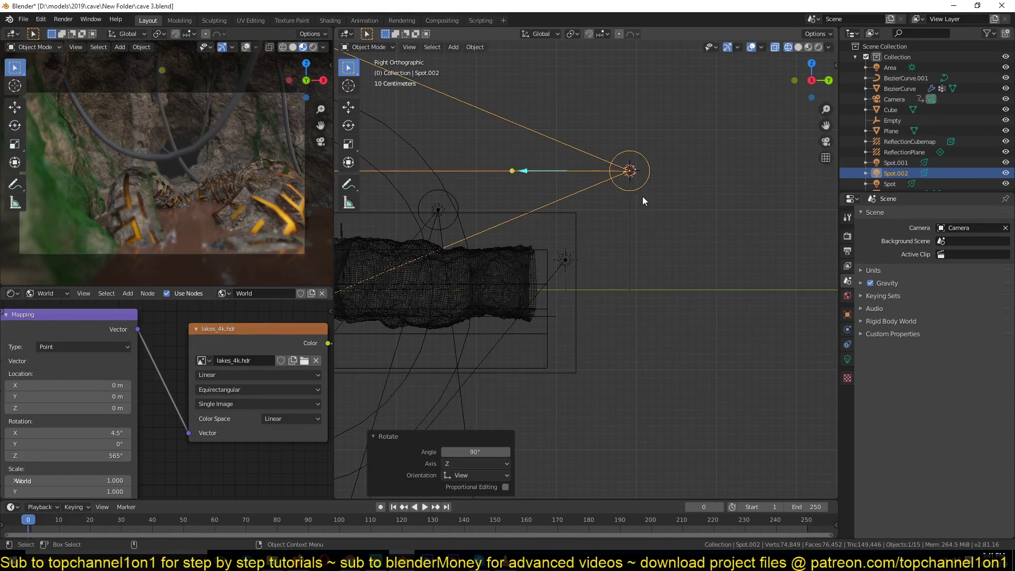
key("g")
left_click(496, 315)
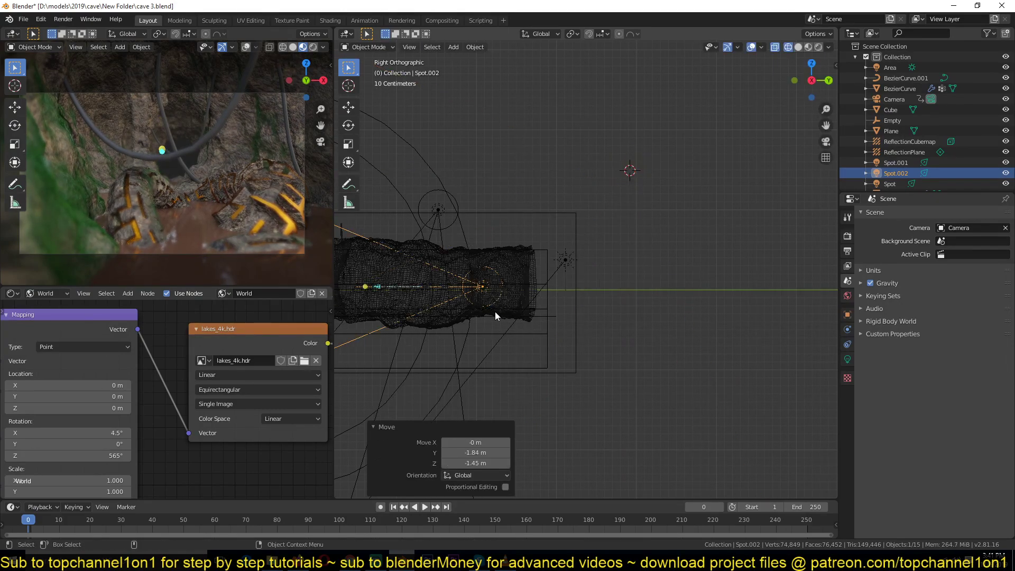
- In top view, move the spot light about -1.9 m in Y to the cave's middle and rotate it 32° toward the wall
key("KP_7")
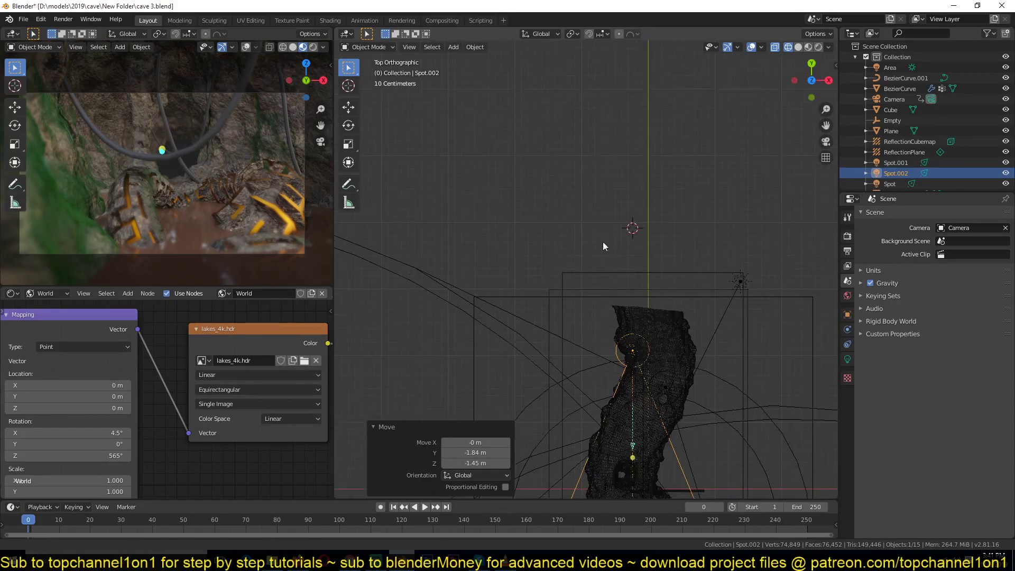
key("g")
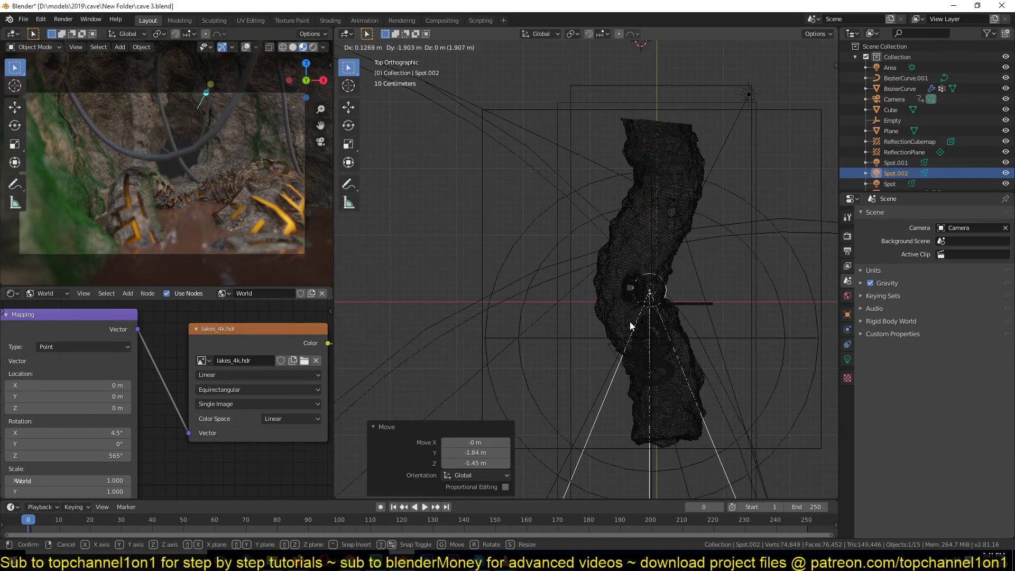
left_click(630, 326)
key("r")
left_click(655, 348)
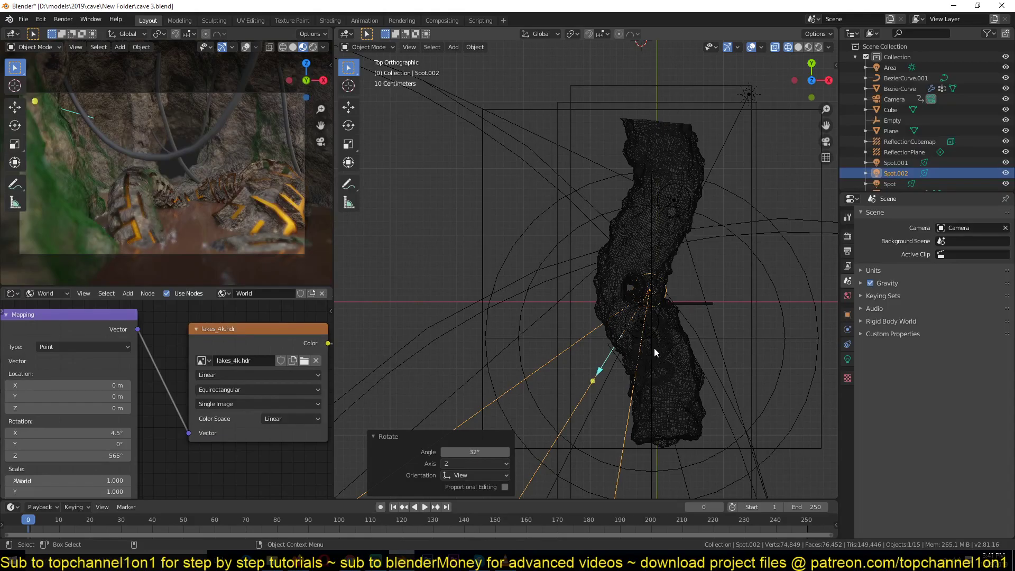
- Set the modelling viewport to Solid shading to show the spot light inside the cave
mouse_move(655, 348)
middle_mouse_down()
mouse_move(502, 252)
mouse_move(573, 295)
mouse_move(503, 283)
middle_mouse_up()
key("KP_Decimal")
scroll(503, 284, "up", 6)
middle_click_drag(585, 286, 503, 283)
key("z")
left_click(673, 283)
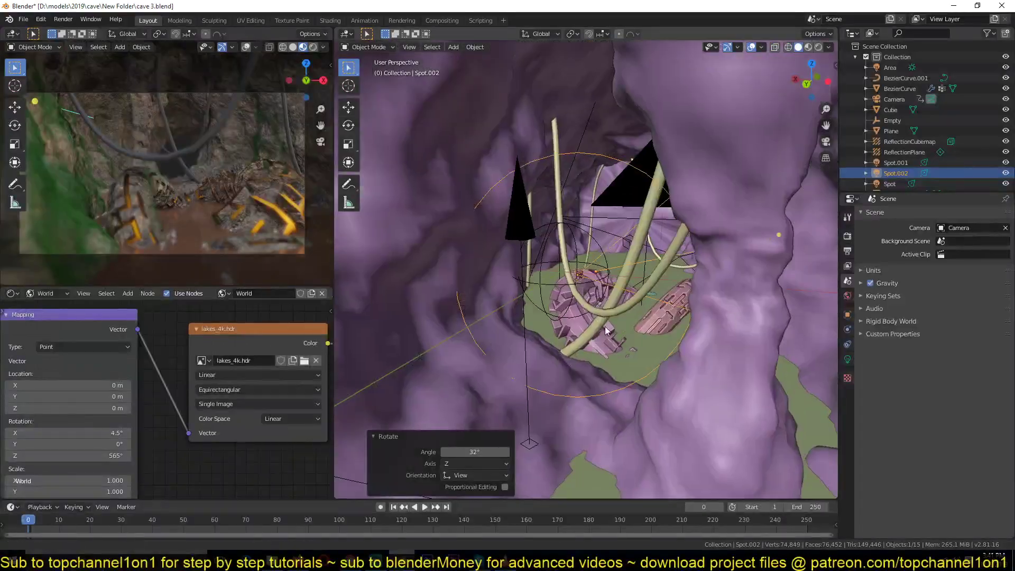
middle_click_drag(605, 326, 653, 347)
scroll(600, 327, "up", 3)
middle_click_drag(600, 327, 584, 320)
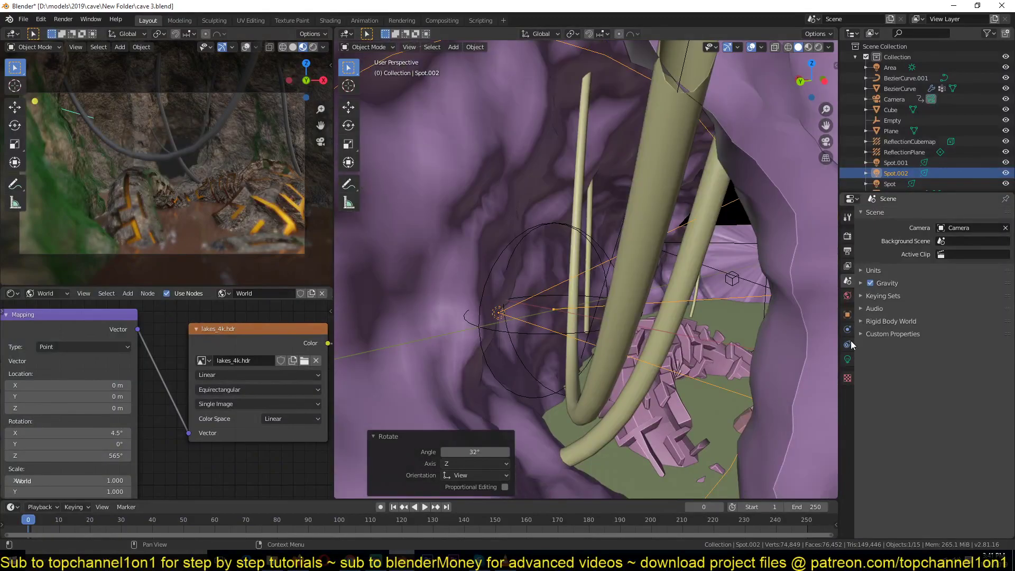
- Set the spot light's power to 10000 W and enable Scene Lights in the camera viewport's shading
left_click(849, 359)
left_click(960, 274)
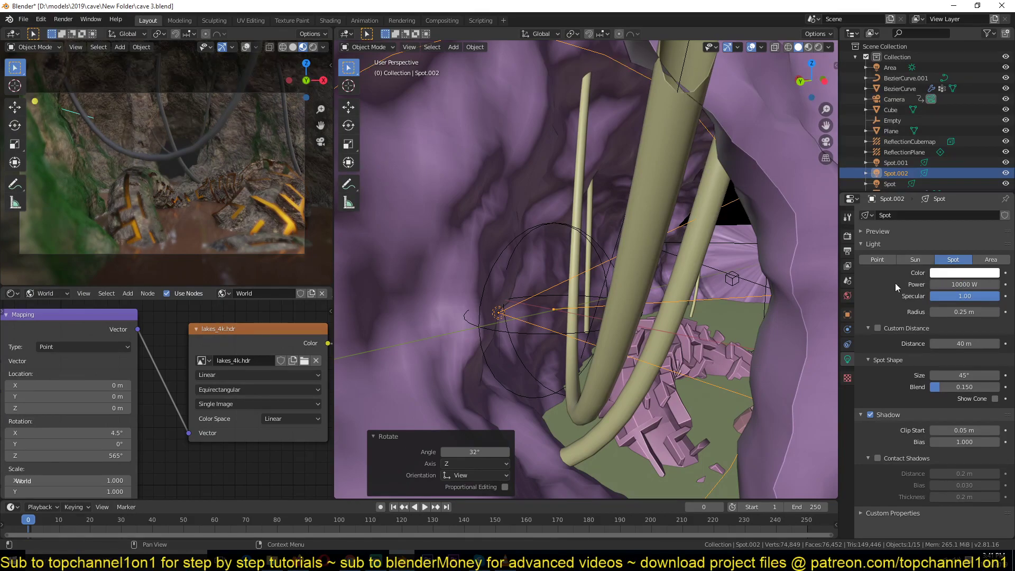
left_click(323, 47)
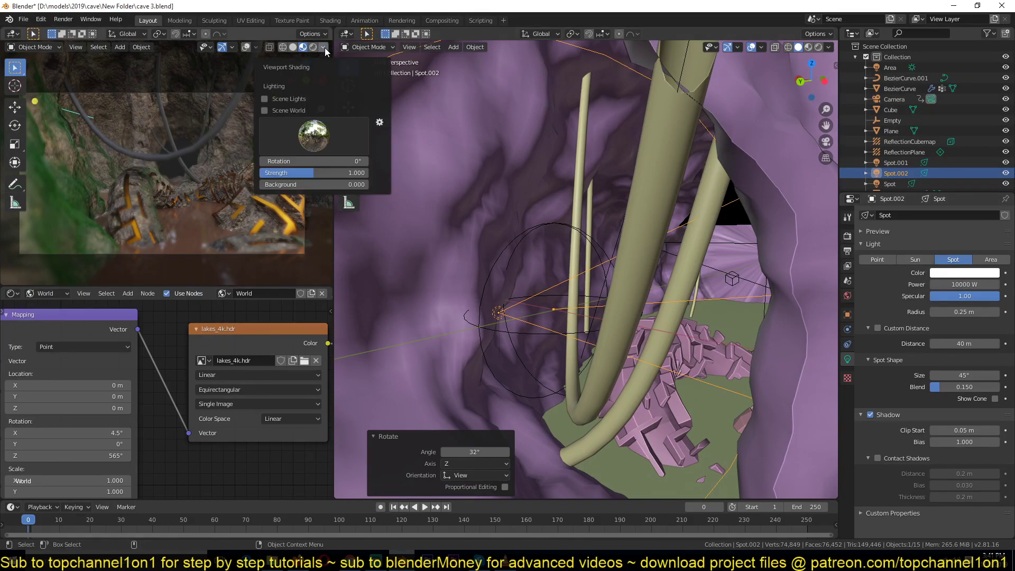
left_click(284, 99)
- Hide the large cube that encloses the cave
scroll(574, 135, "down", 8)
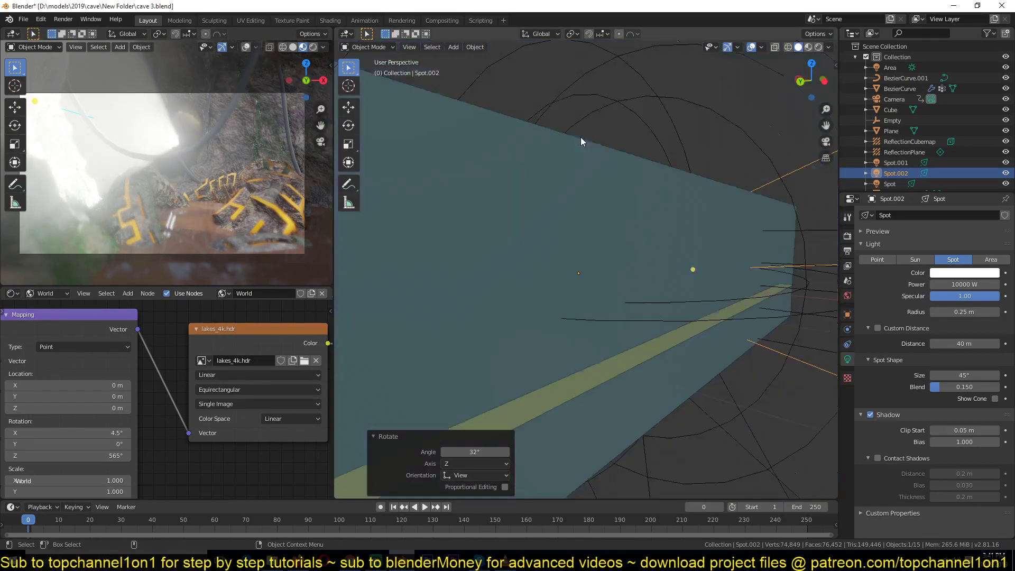
middle_click_drag(581, 150, 560, 247)
left_click(560, 250)
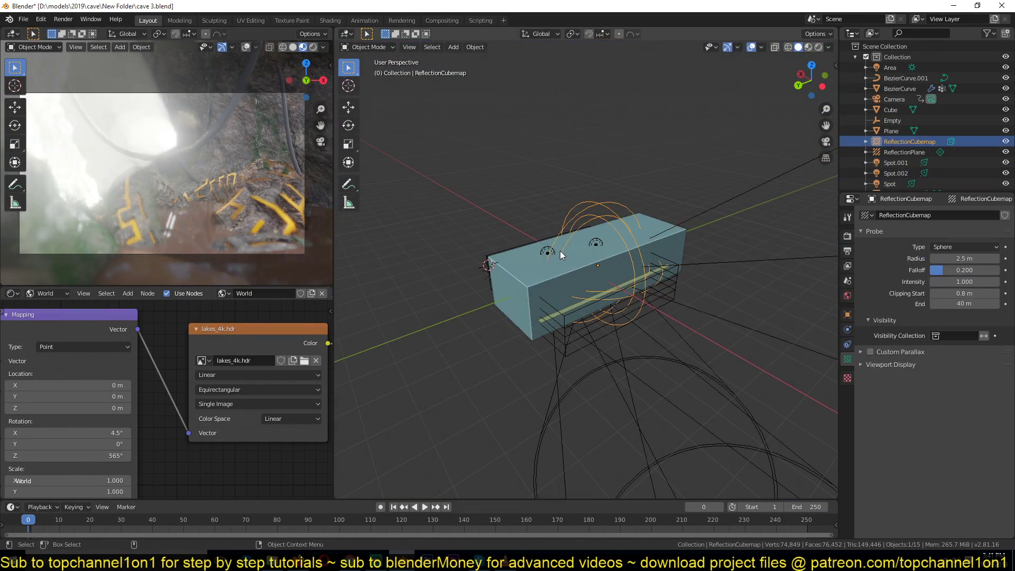
left_click(534, 256)
key("h")
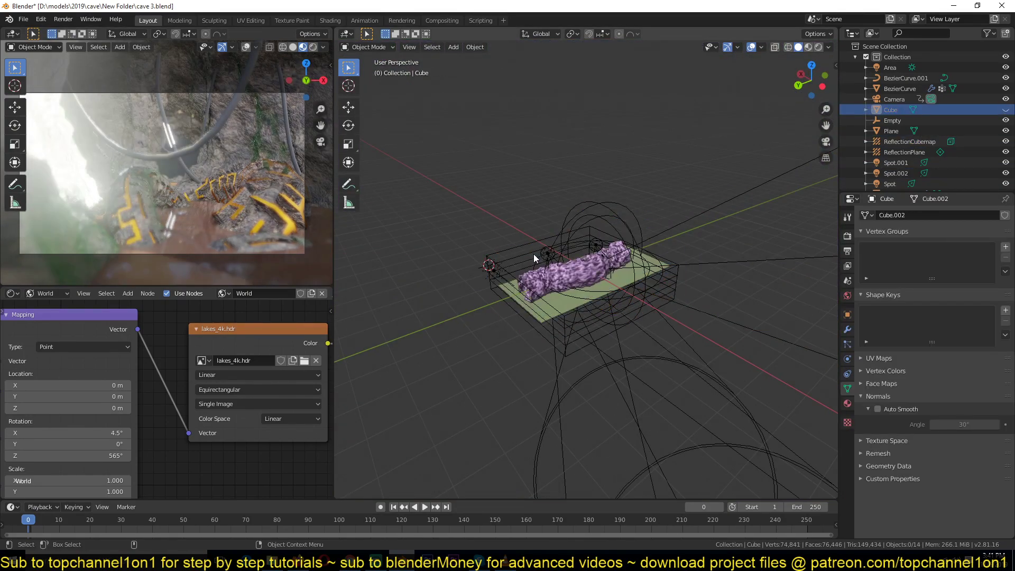
- Select the new spot light inside the cave again and change its color to red
scroll(651, 262, "up", 8)
scroll(652, 262, "up", 3)
middle_click_drag(690, 255, 703, 249)
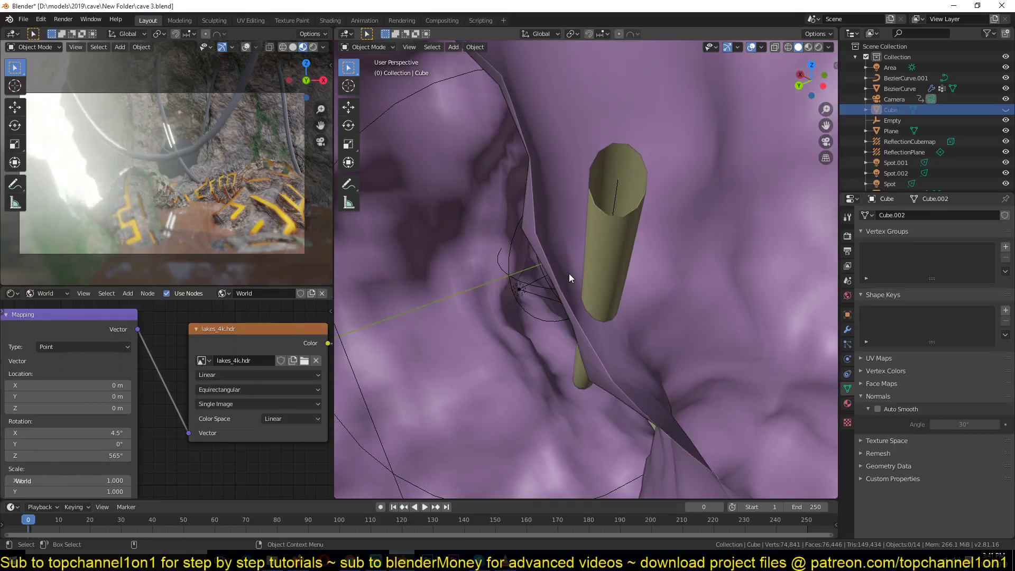
middle_click_drag(569, 275, 540, 246)
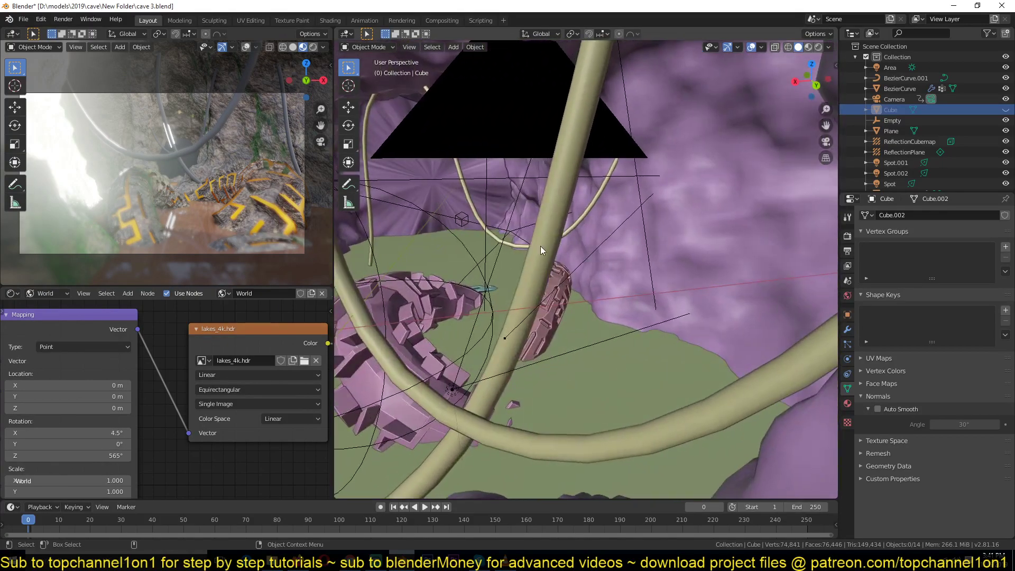
left_click(503, 243)
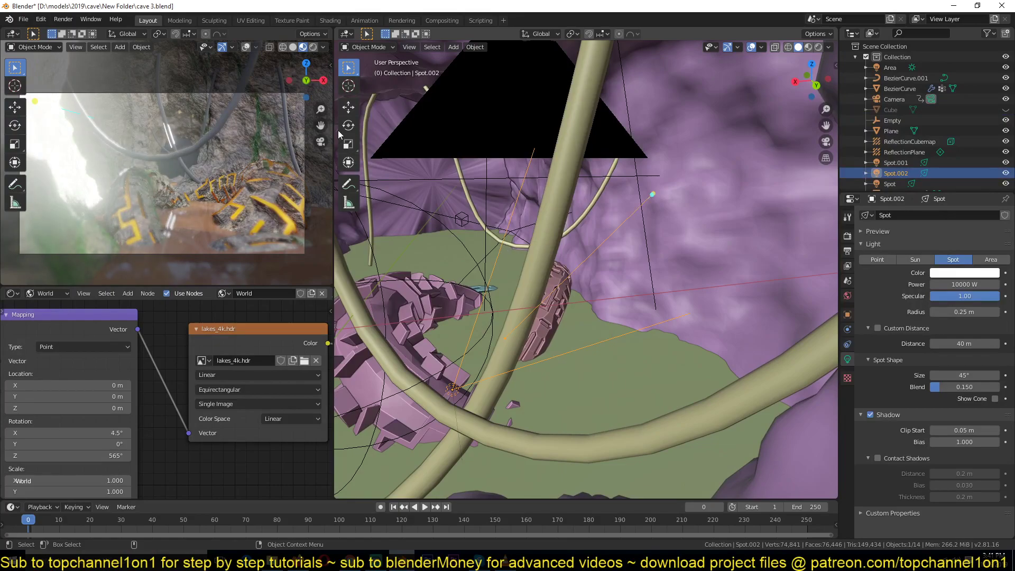
left_click(312, 47)
left_click(301, 47)
left_click(965, 273)
left_click(1002, 198)
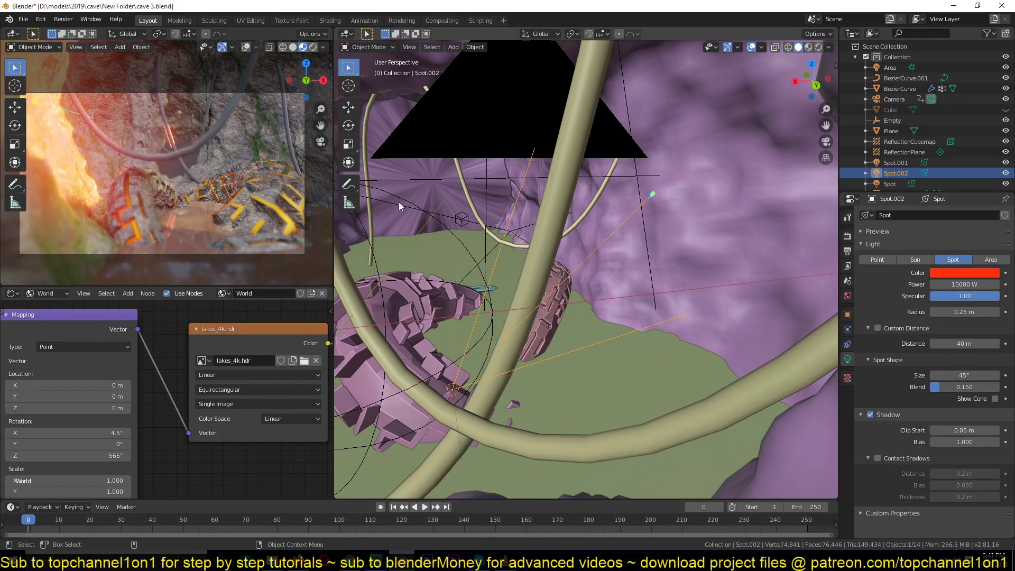
- Flatten the red spot light by scaling it repeatedly along the global Z axis until its beam is a thin line
mouse_move(138, 171)
middle_mouse_down()
mouse_move(115, 183)
mouse_move(162, 189)
mouse_move(123, 184)
middle_mouse_up()
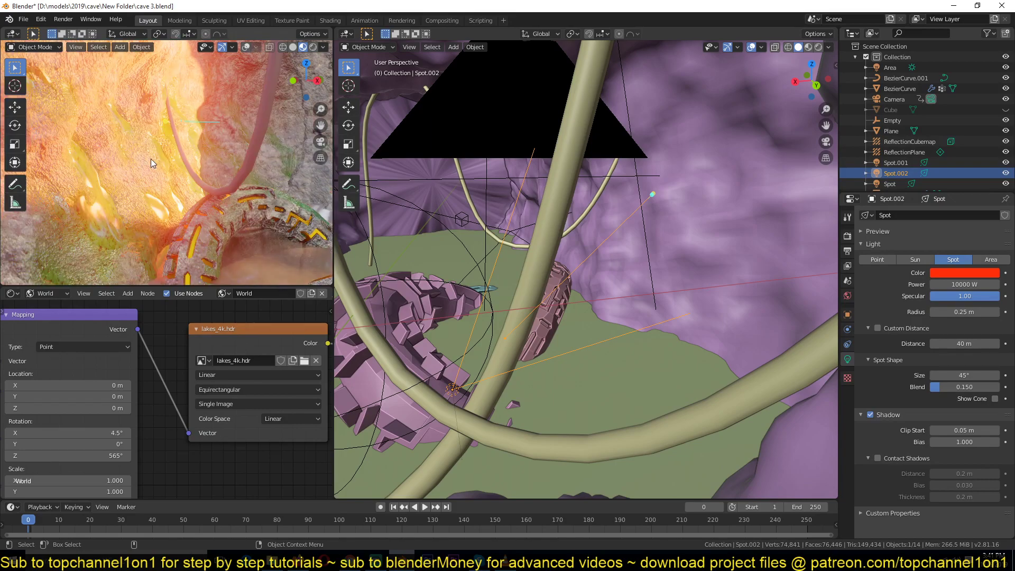
middle_click_drag(432, 294, 607, 214)
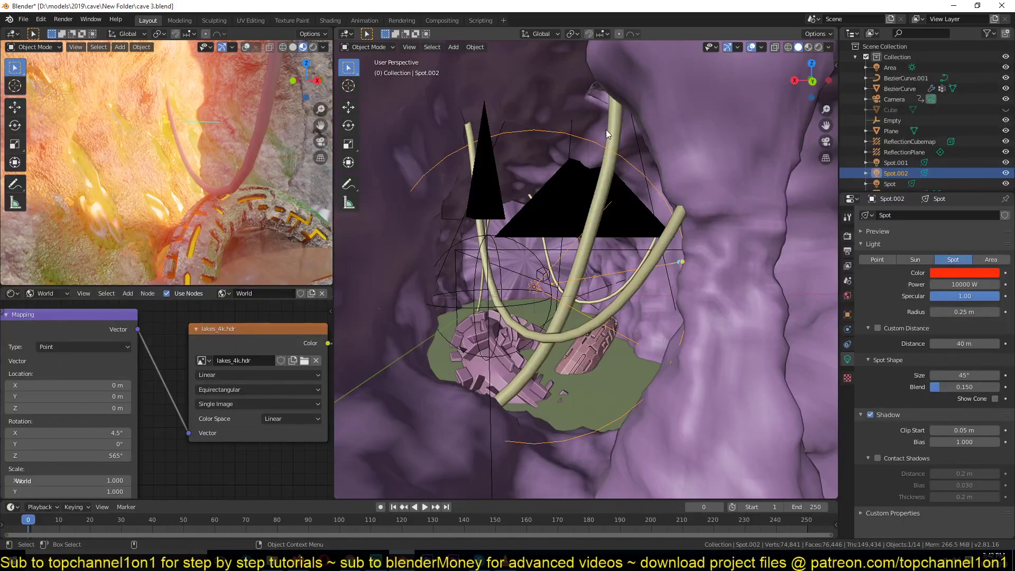
key("s")
key("z")
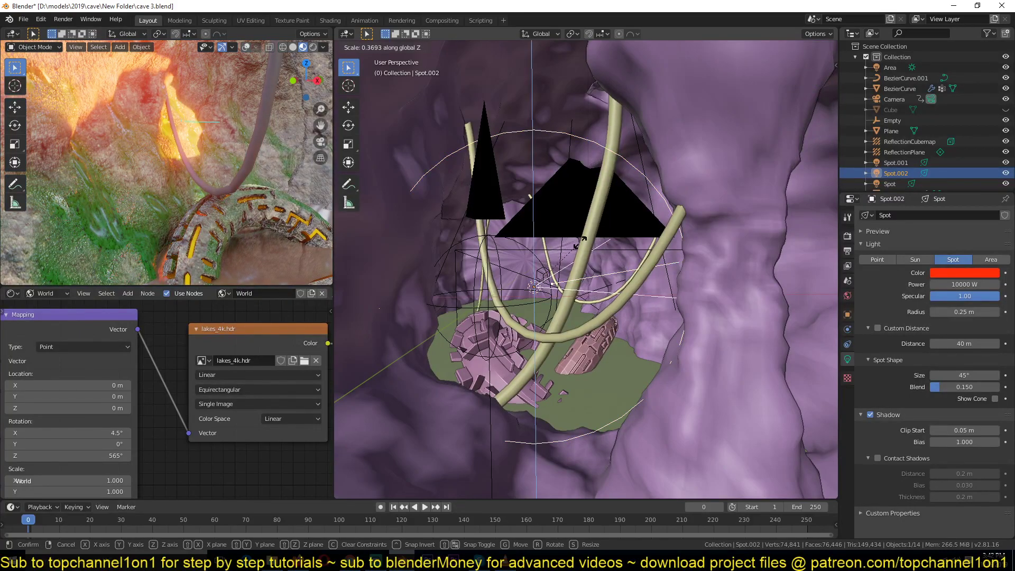
left_click(573, 250)
key("s")
key("z")
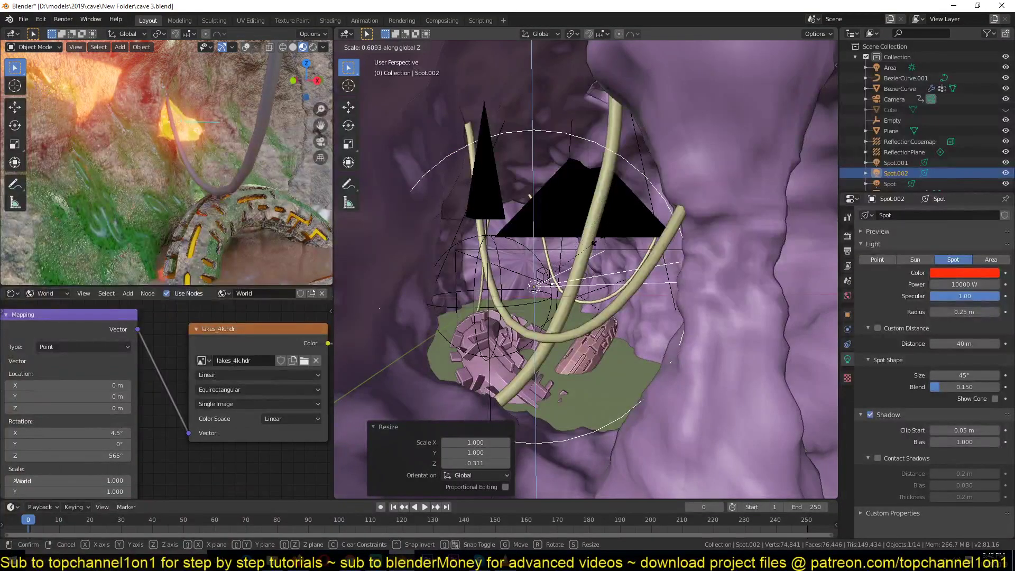
left_click(586, 274)
key("s")
key("z")
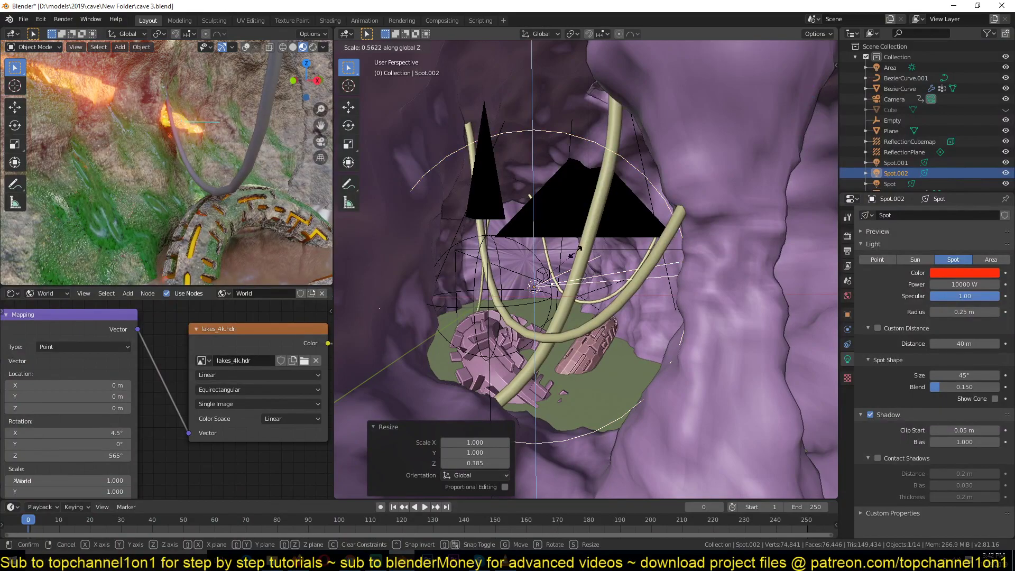
left_click(555, 272)
key("s")
key("z")
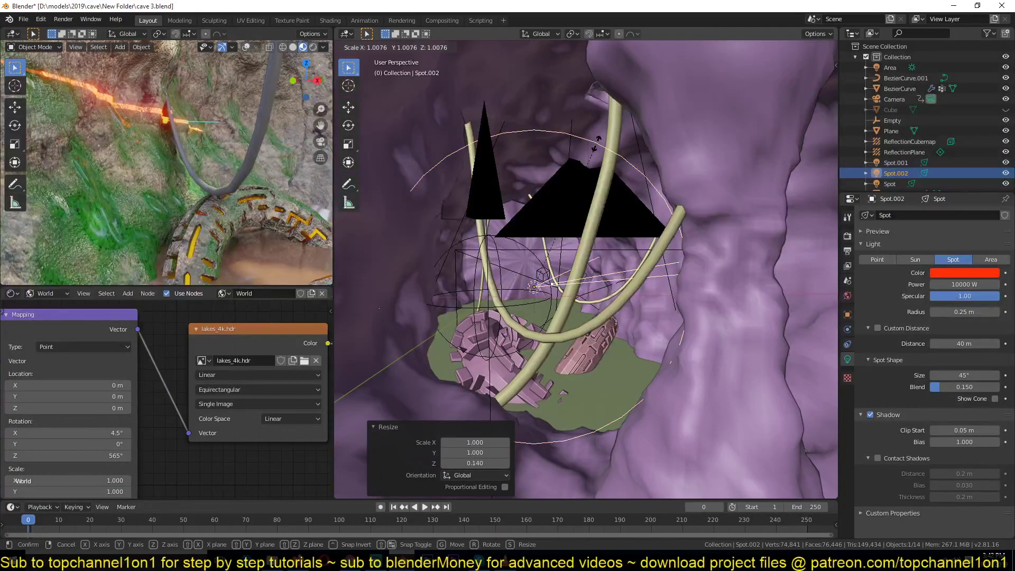
left_click(557, 254)
key("s")
key("z")
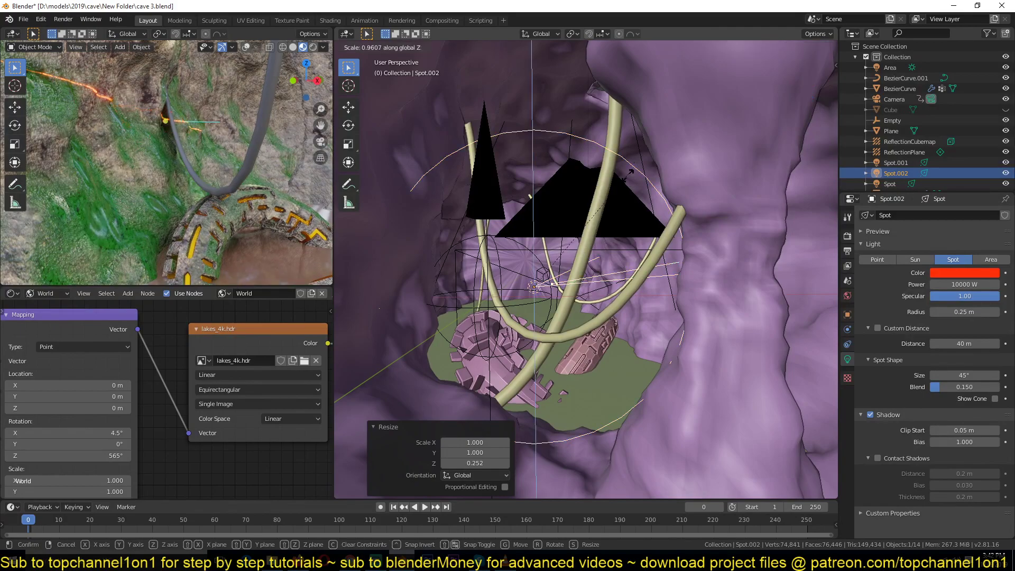
left_click(588, 218)
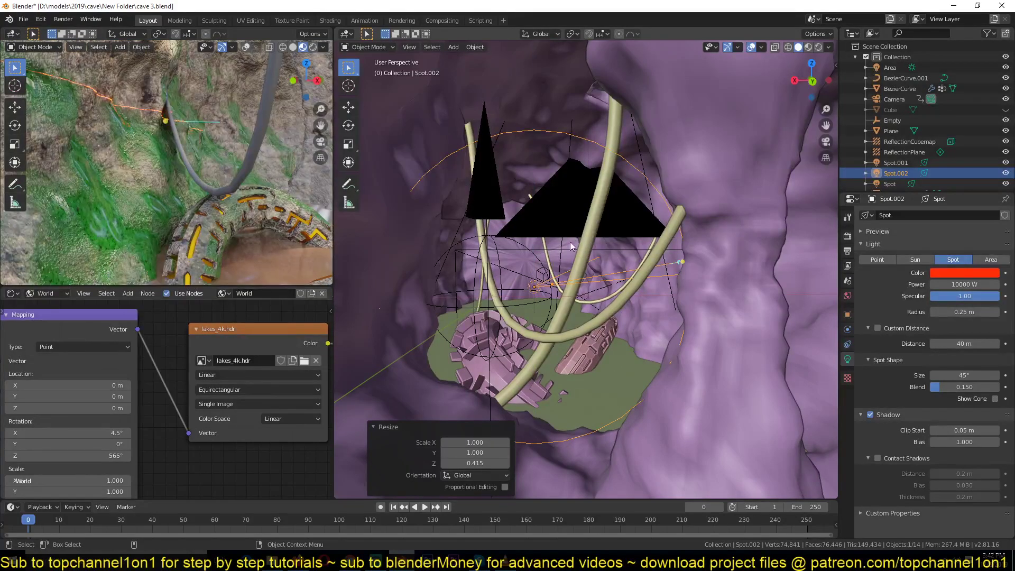
- Change the spot light's color to a purer red and widen its spot size to 98°
left_click(964, 273)
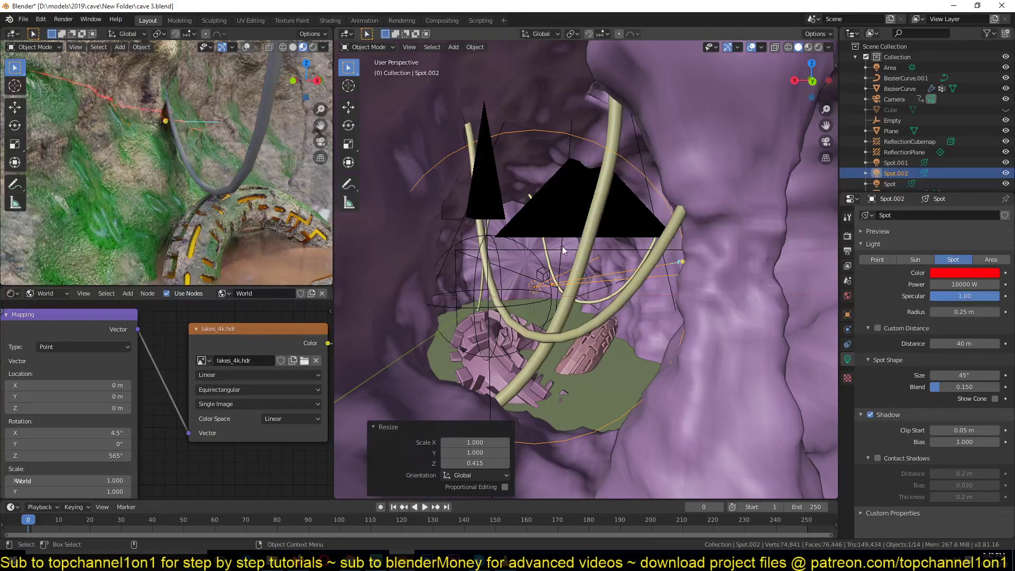
middle_click_drag(563, 246, 548, 250)
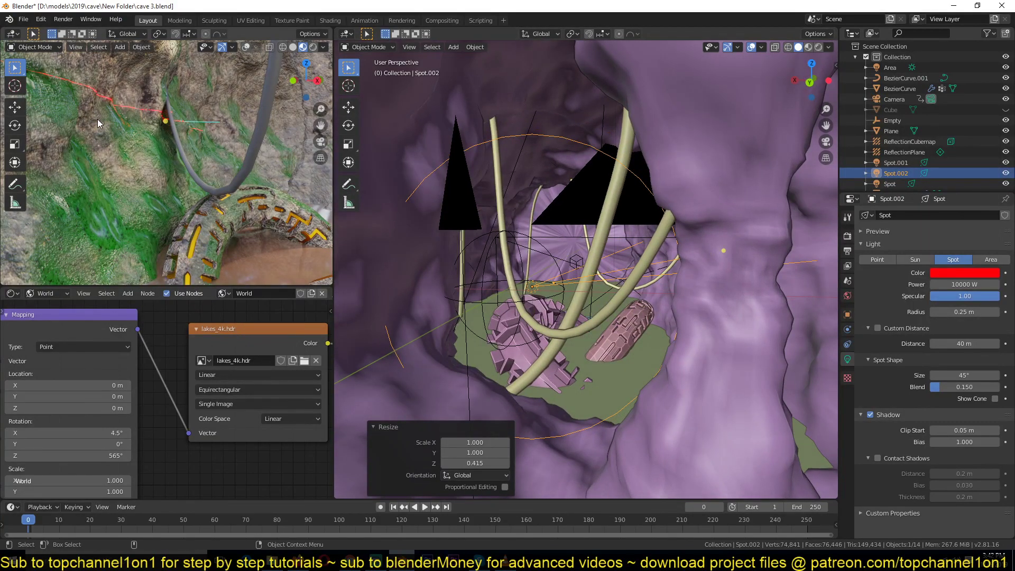
middle_click_drag(97, 119, 254, 153)
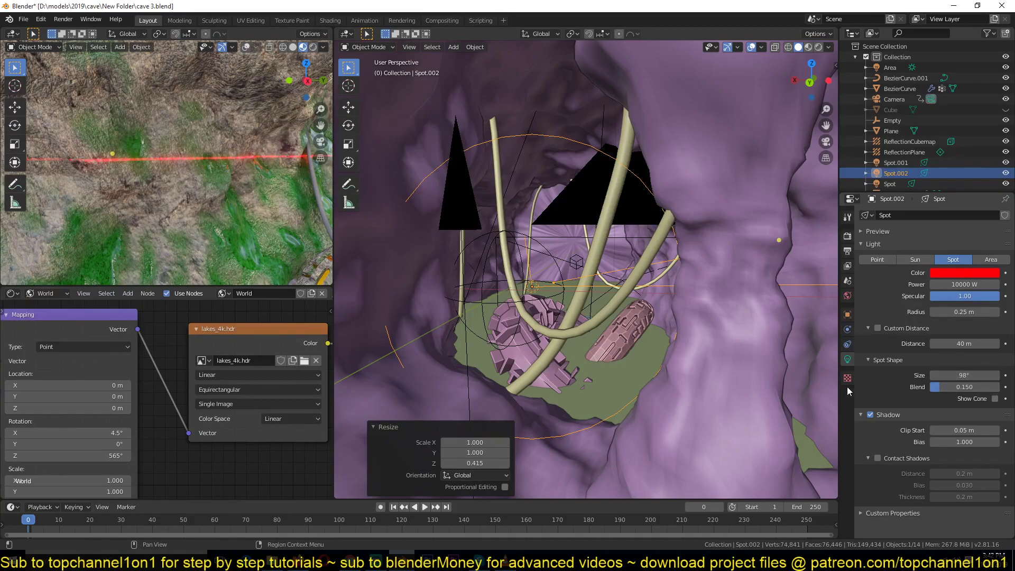
- Fine-tune the red hue of the flattened spot light's color
scroll(648, 273, "down", 2)
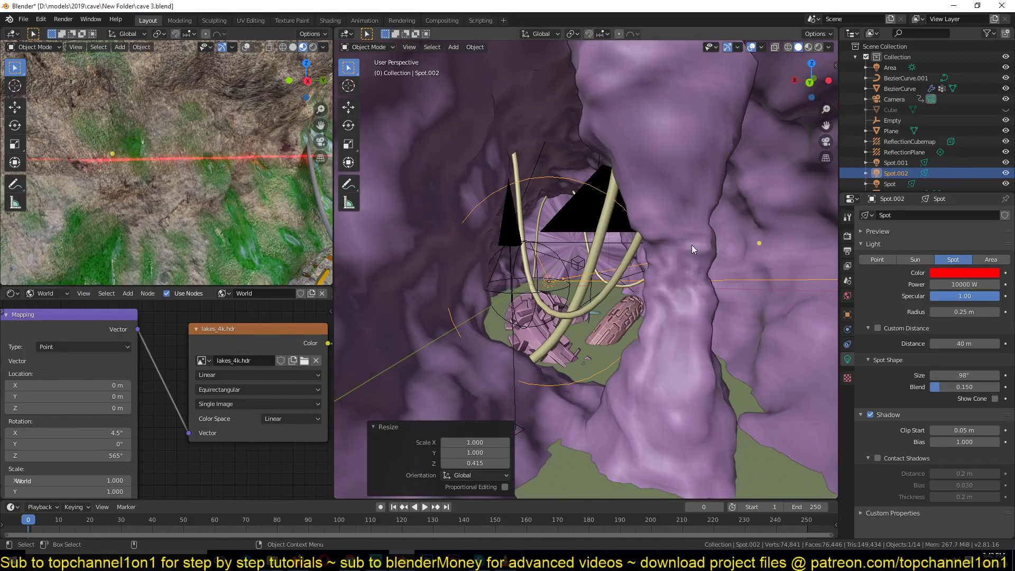
middle_click_drag(692, 245, 539, 252)
scroll(635, 275, "up", 3)
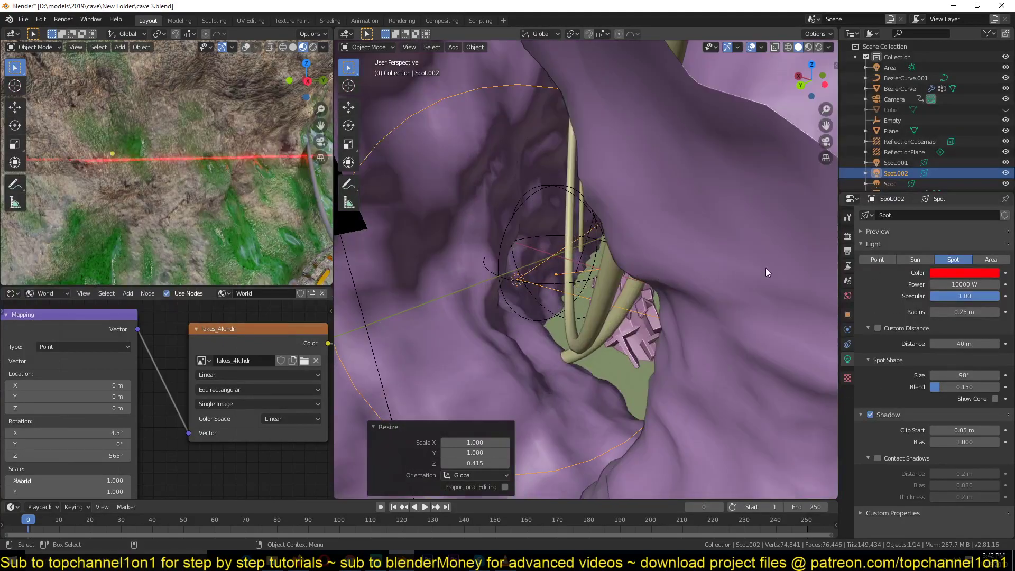
left_click(967, 273)
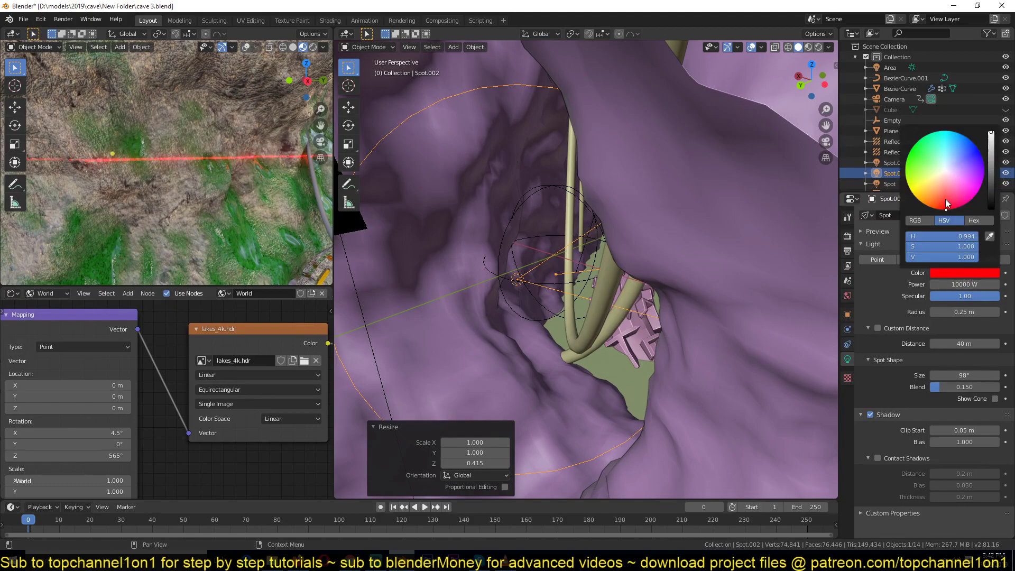
middle_click_drag(558, 270, 647, 272)
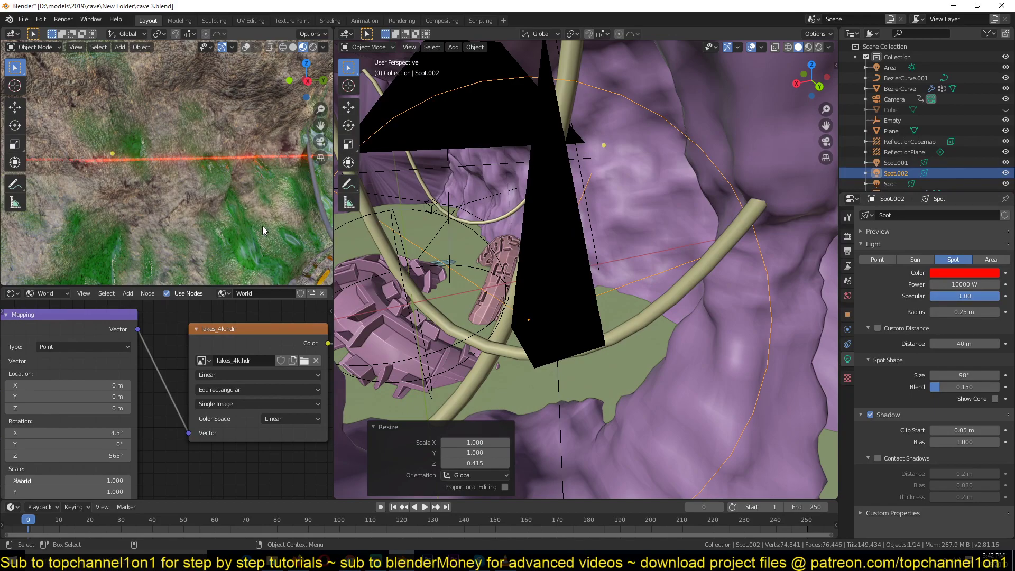
middle_click_drag(264, 226, 202, 198)
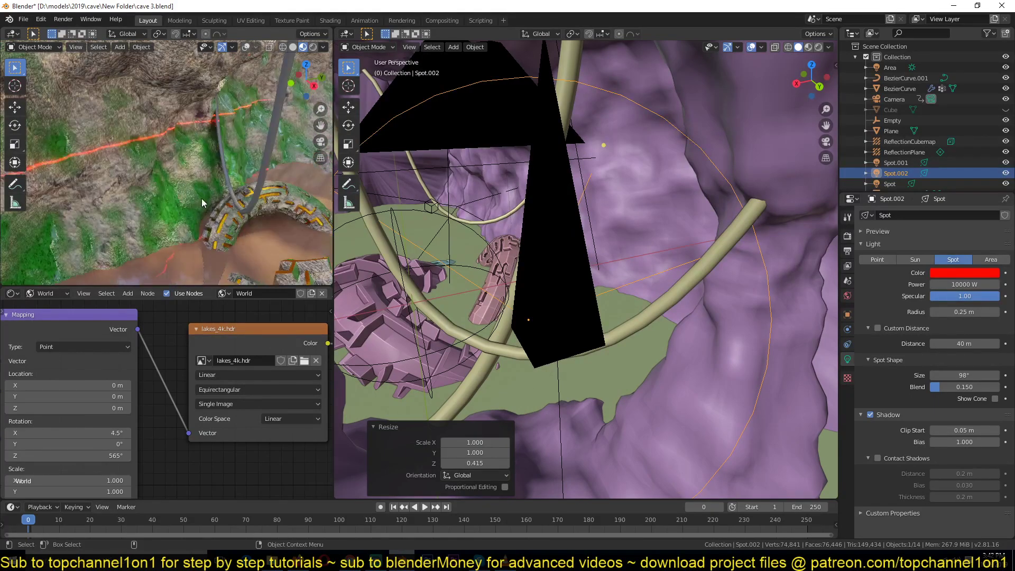
key("r")
key("r")
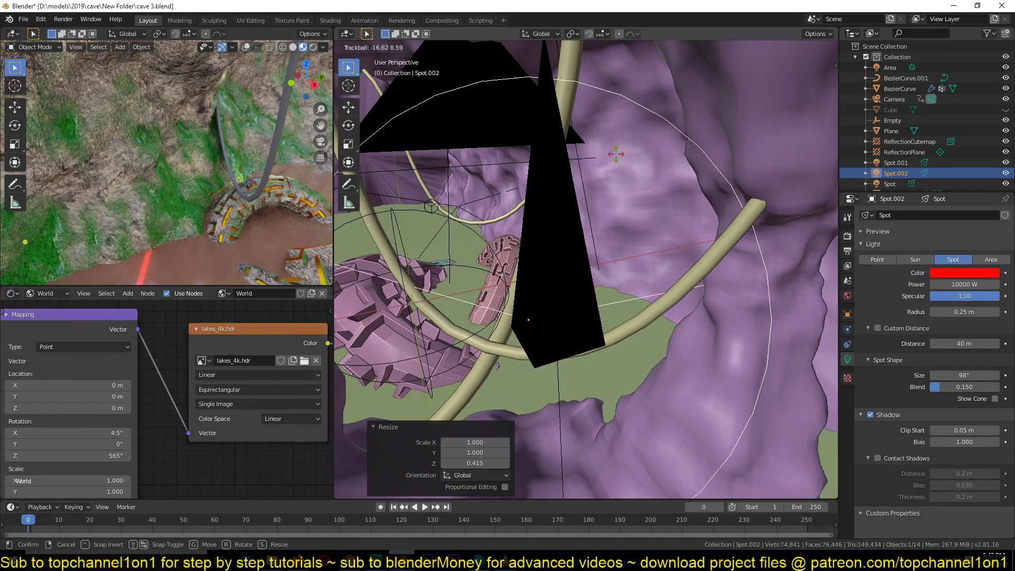
left_click(640, 218)
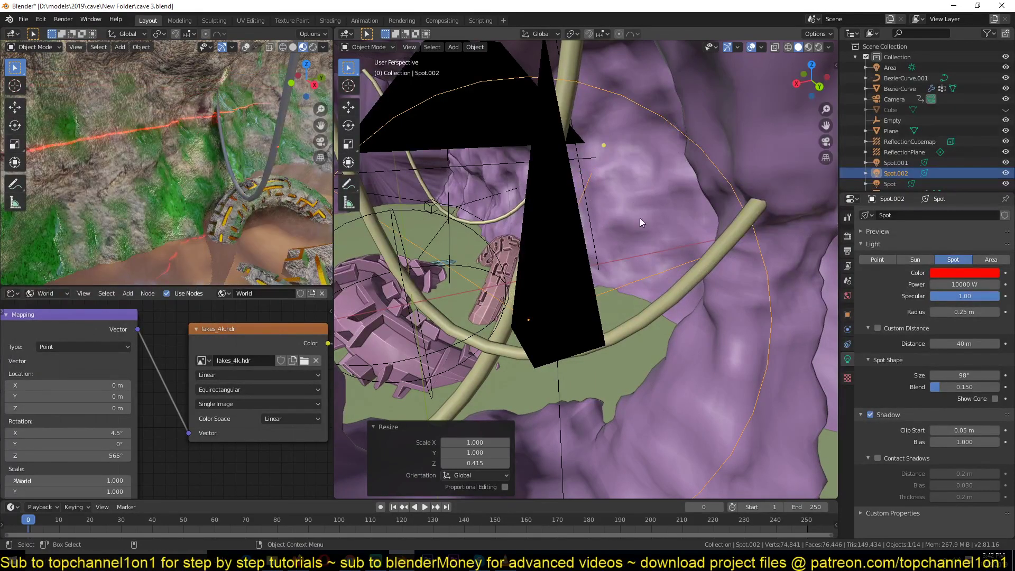
- Duplicate the flattened spot light in place
middle_click_drag(640, 218, 604, 204)
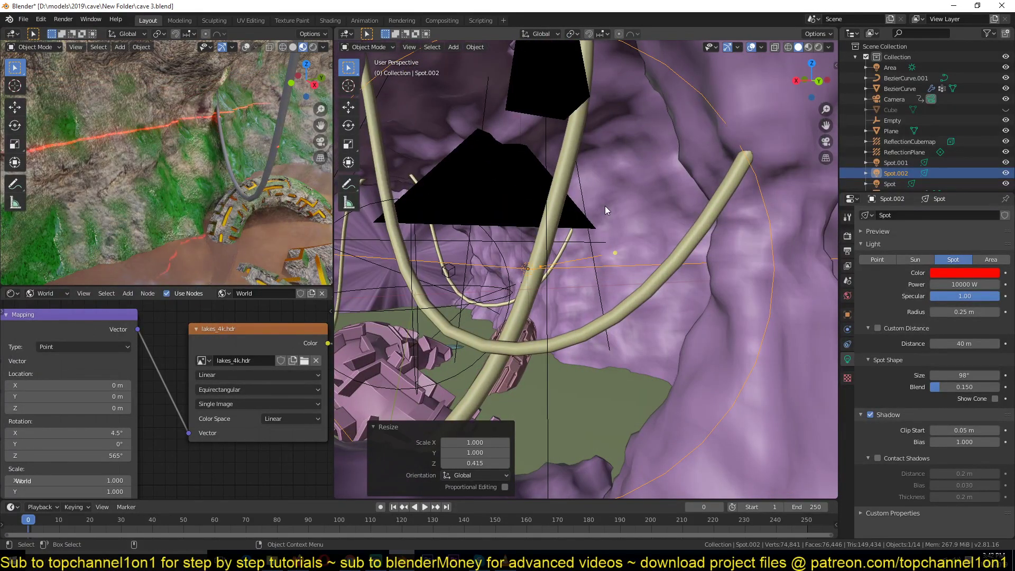
scroll(605, 205, "up", 2)
key("shift+d")
key("Escape")
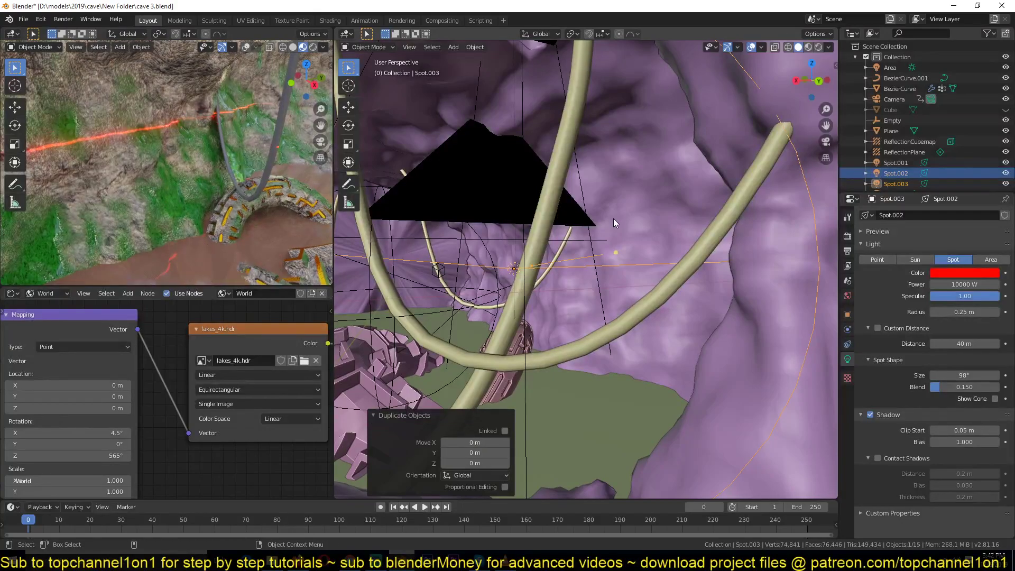
key("r")
key("x")
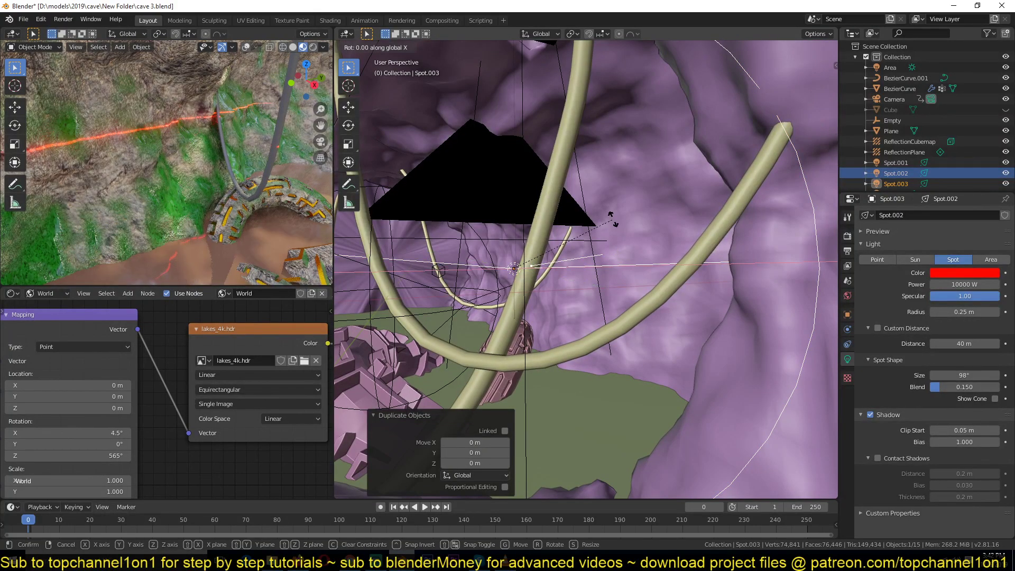
right_click(613, 222)
- Rotate the duplicated spot light 90° about its local Z axis so the two beams form a cross
middle_click_drag(614, 224, 585, 253)
key("r")
key("y")
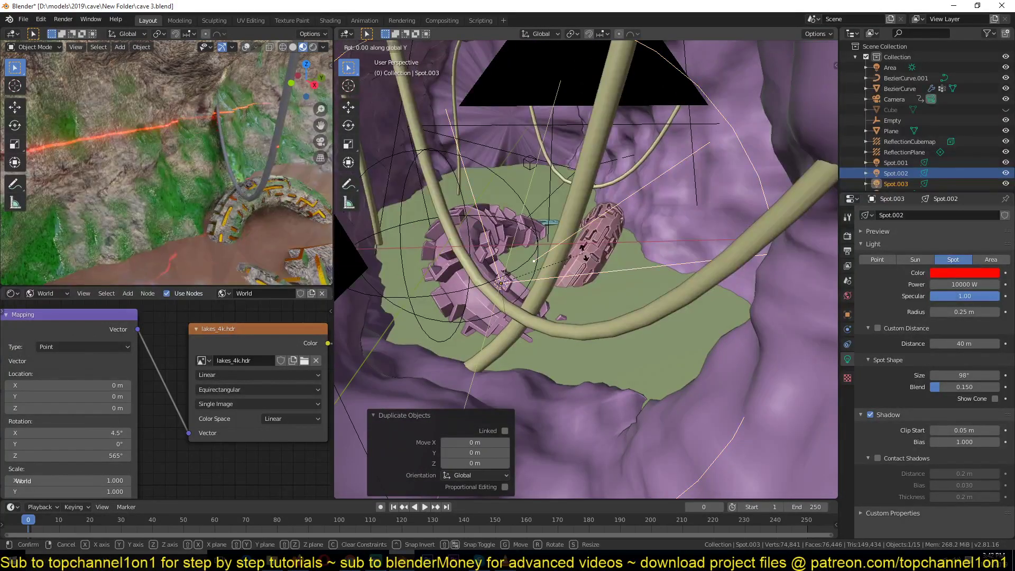
key("x")
key("x")
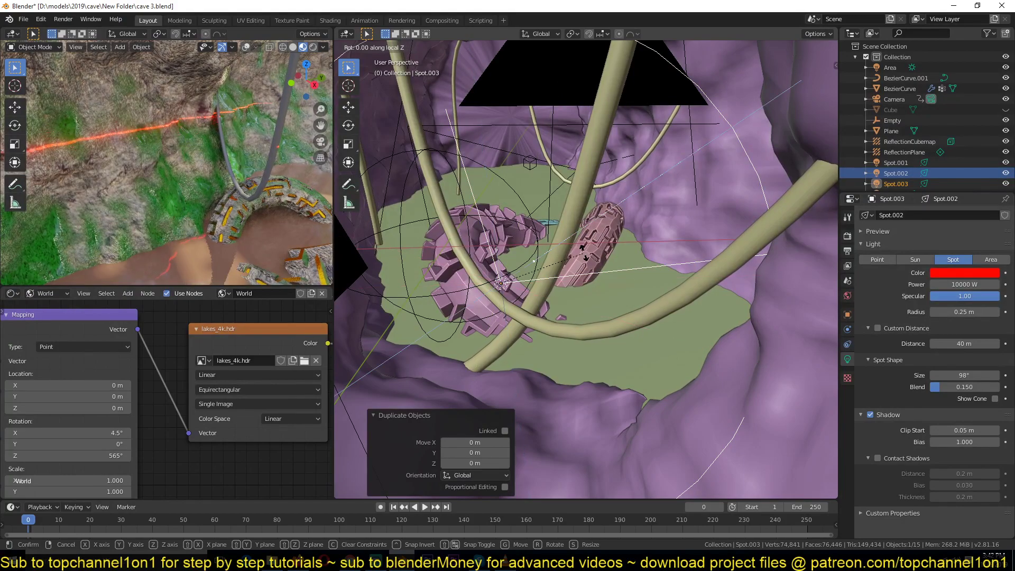
type("90")
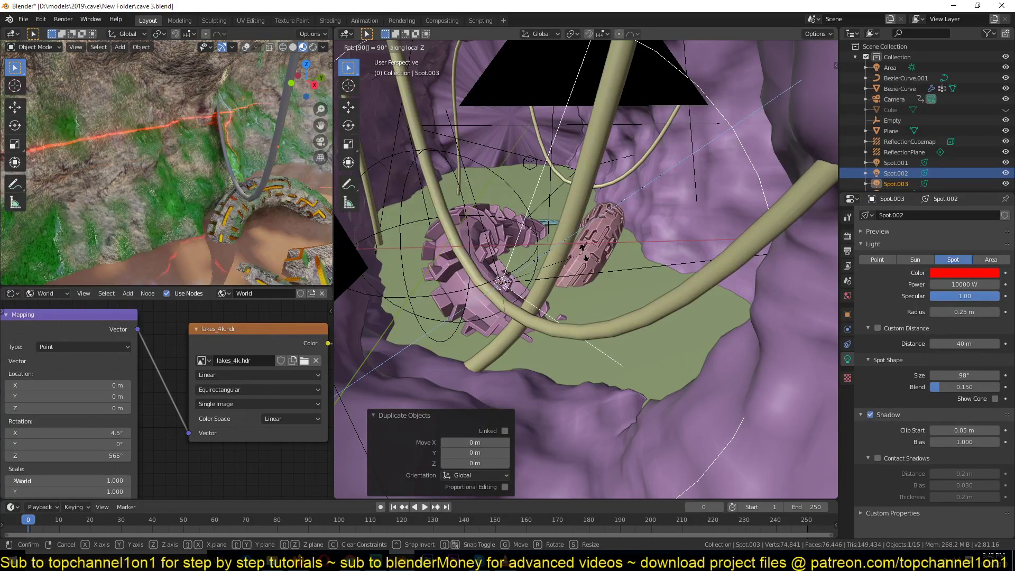
key("Return")
- Select both crossed spot lights together and return the preview viewport to the scene camera's view
middle_click_drag(584, 253, 529, 177)
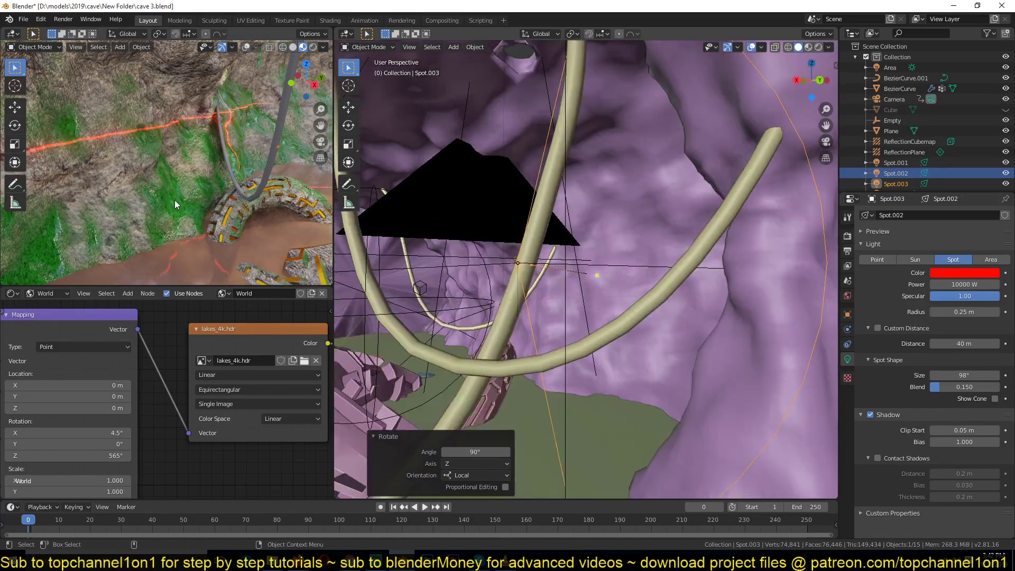
scroll(192, 183, "down", 2)
scroll(192, 183, "up", 2)
middle_click_drag(228, 179, 158, 179)
scroll(158, 180, "up", 5)
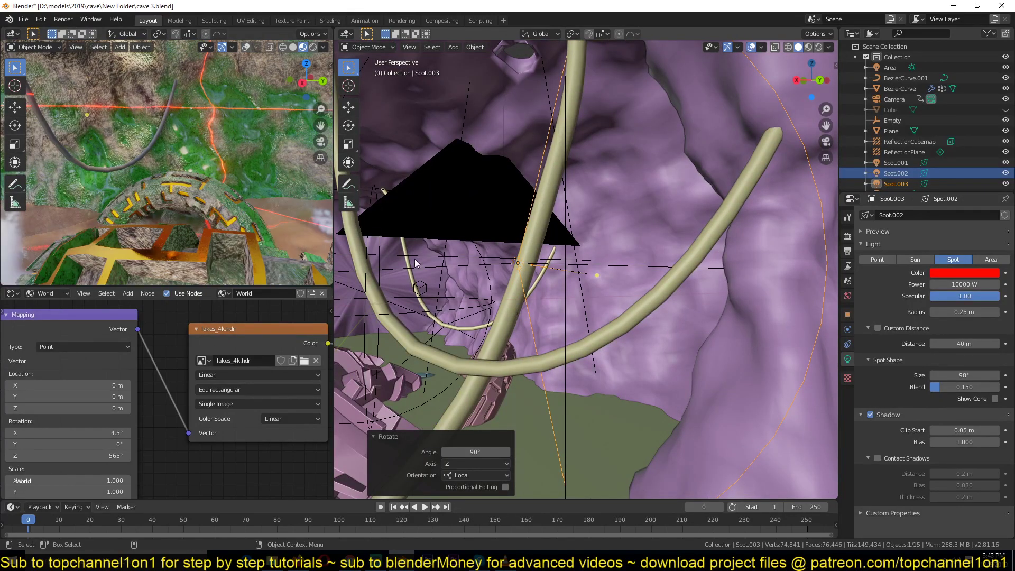
middle_click_drag(414, 259, 547, 280)
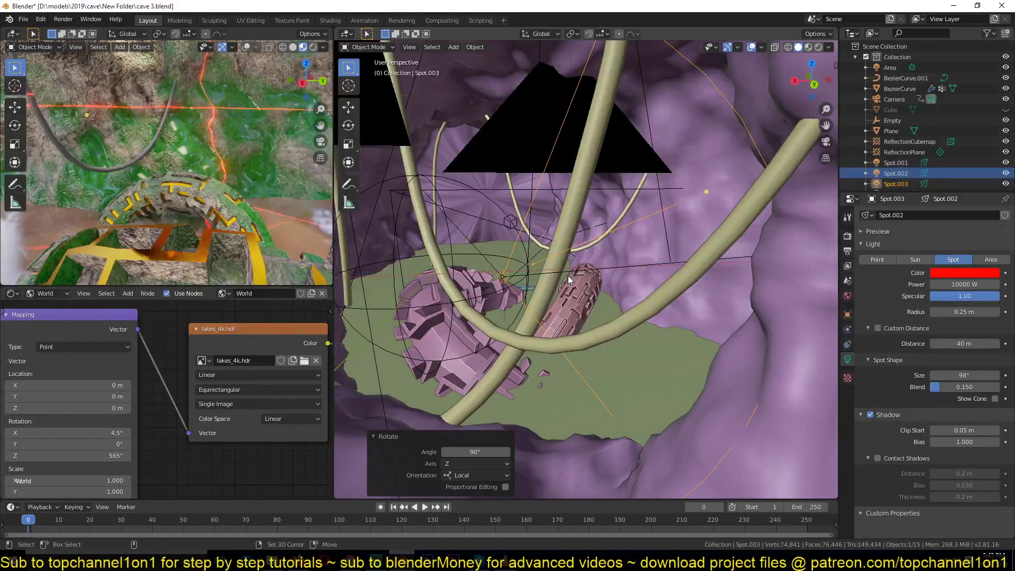
left_click(569, 280, "shift")
left_click(599, 271)
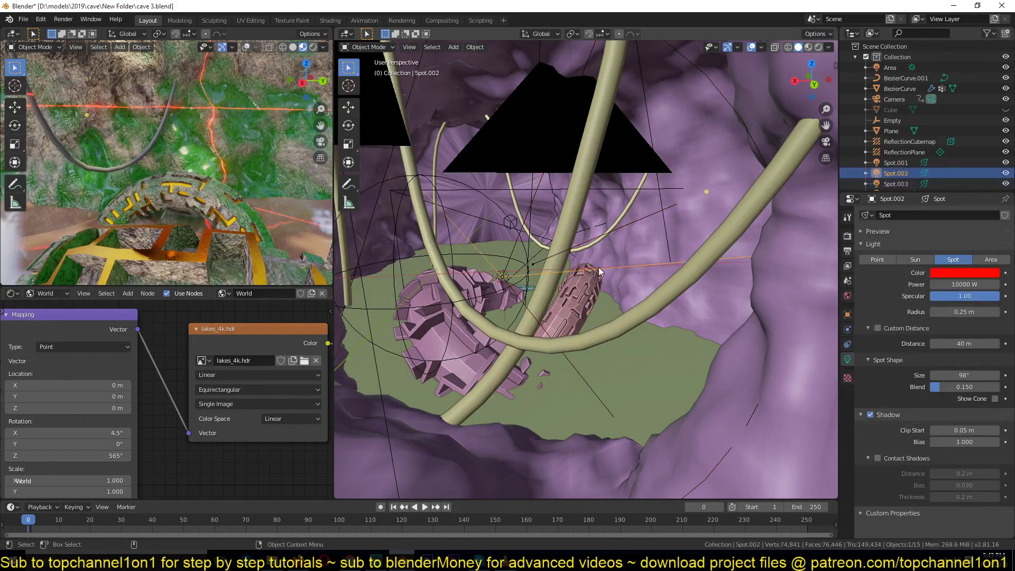
left_click(543, 261, "shift")
scroll(543, 260, "down", 7)
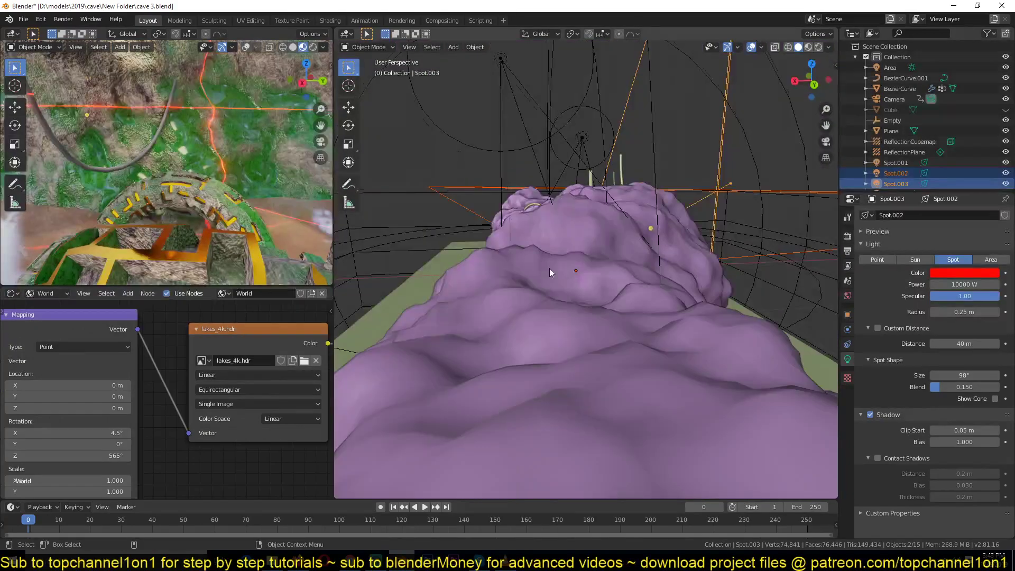
middle_click_drag(550, 268, 628, 287)
scroll(628, 287, "down", 8)
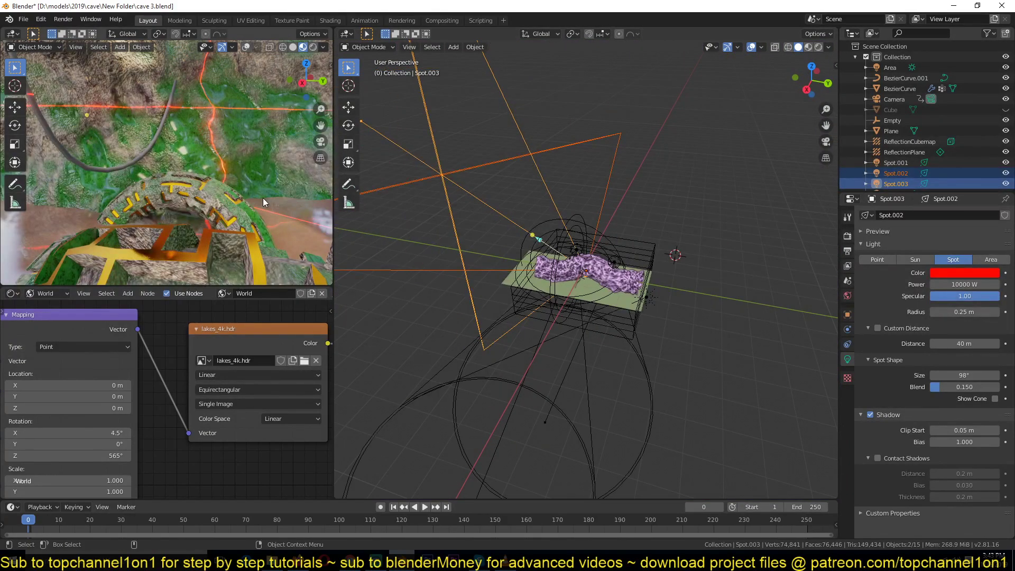
key("KP_0")
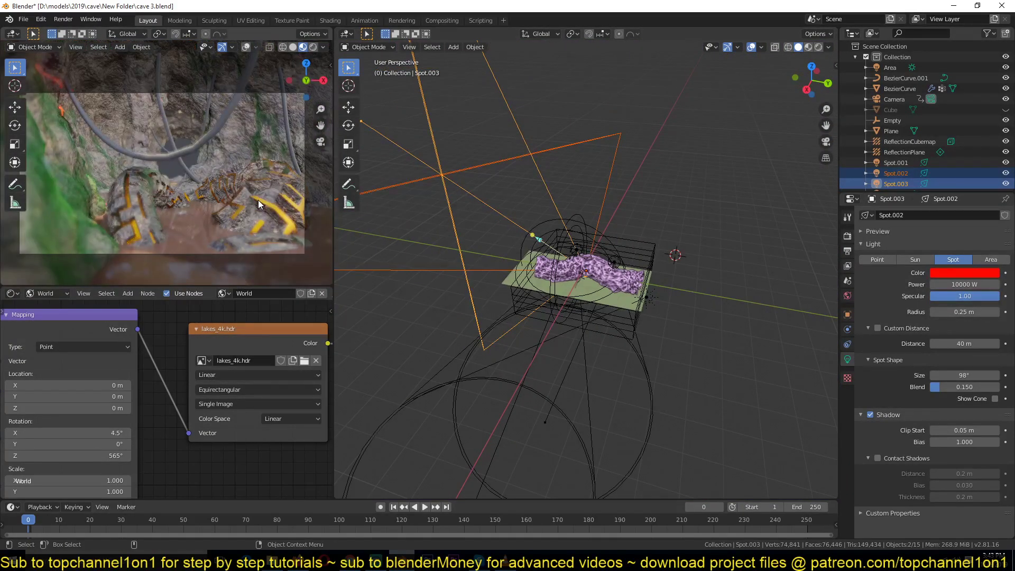
key("r")
key("z")
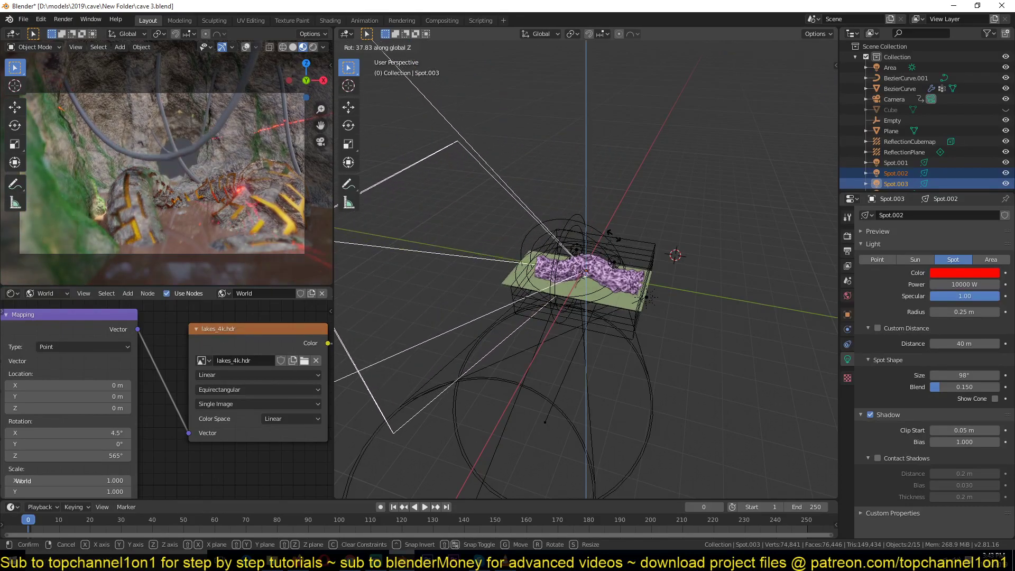
left_click(622, 256)
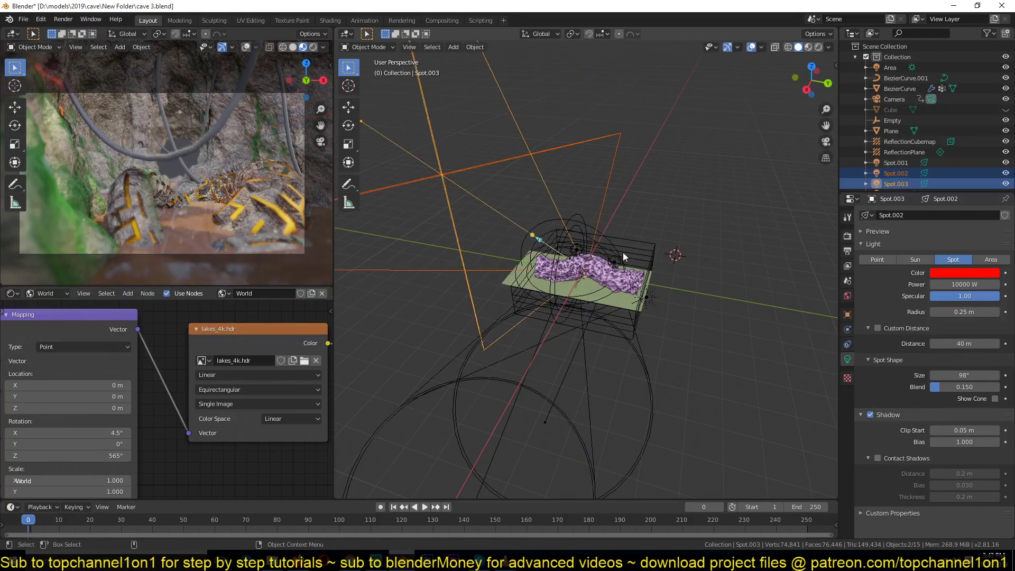
- Move both spot lights about 1.68 m along the global Y axis and show the modelling viewport from the right side
key("g")
key("y")
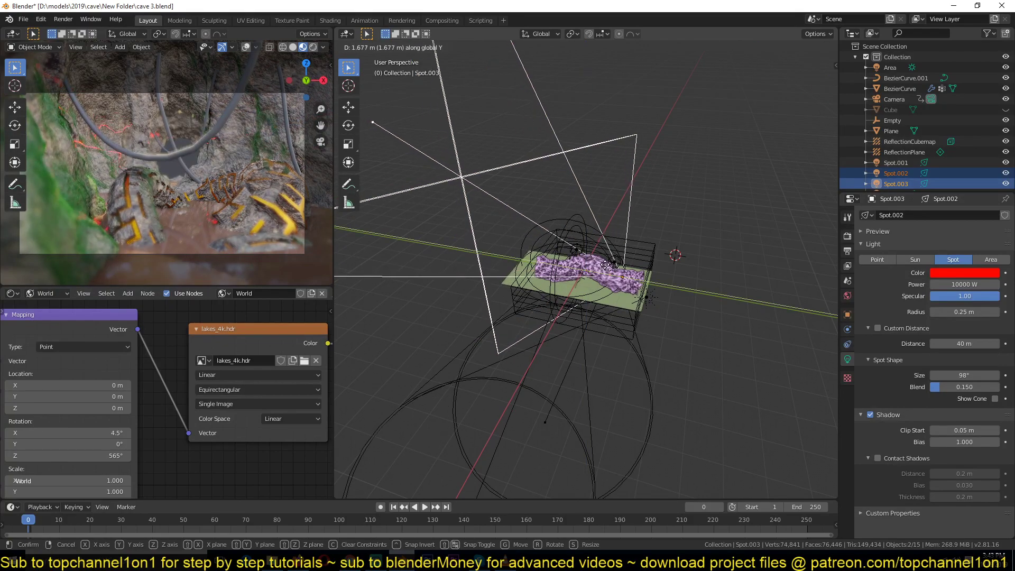
left_click(627, 274)
key("KP_3")
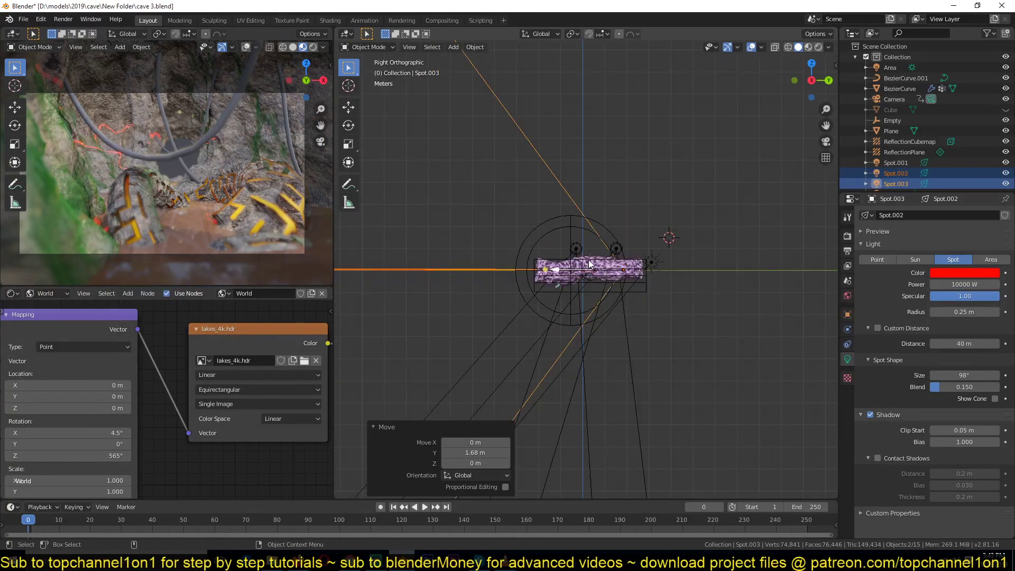
- Duplicate the crossed pair of spot lights and move the copy about 2.83 m up along the global Z axis
middle_click_drag(528, 256, 459, 280)
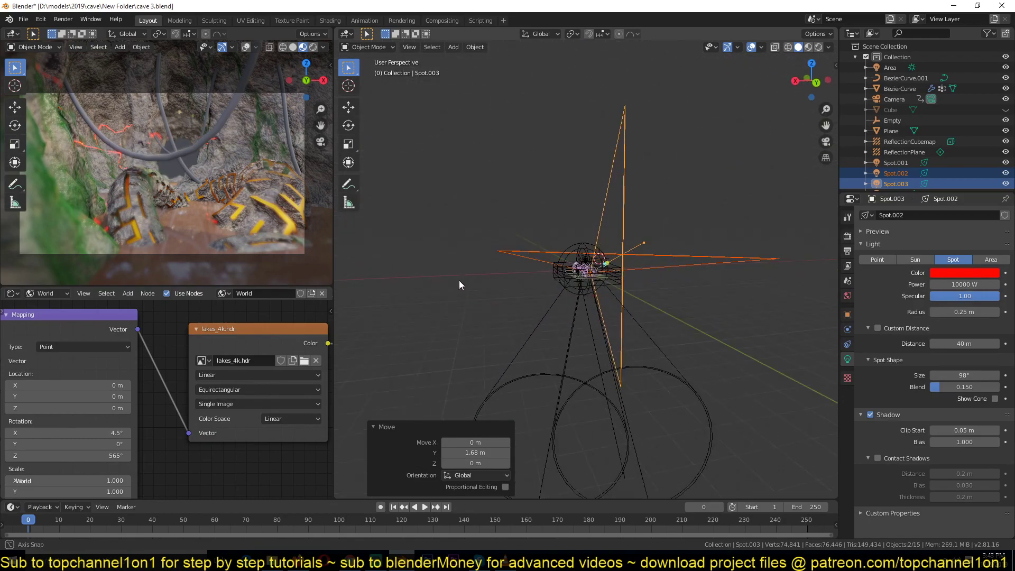
key("shift+d")
right_click(546, 280)
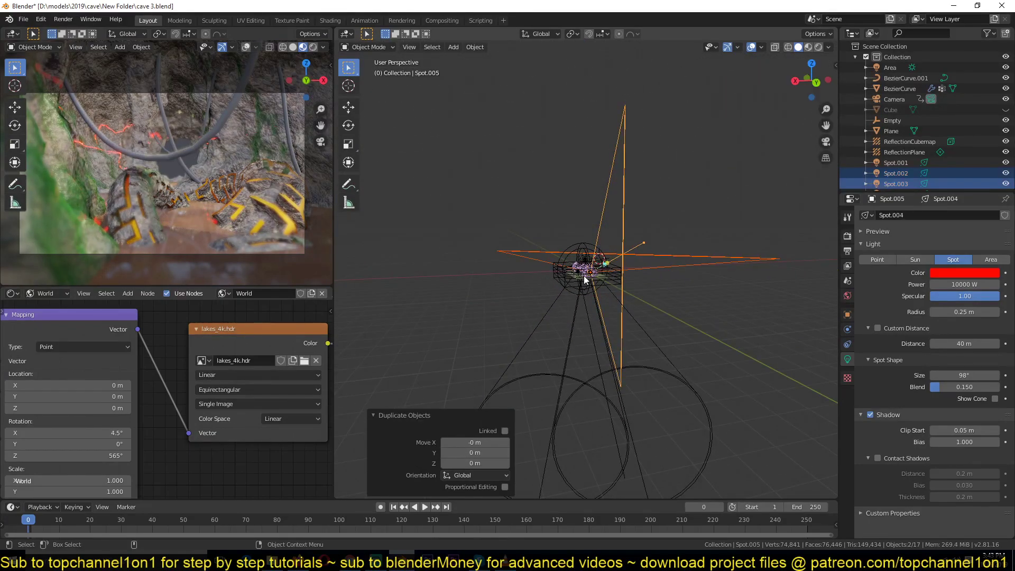
key("g")
key("z")
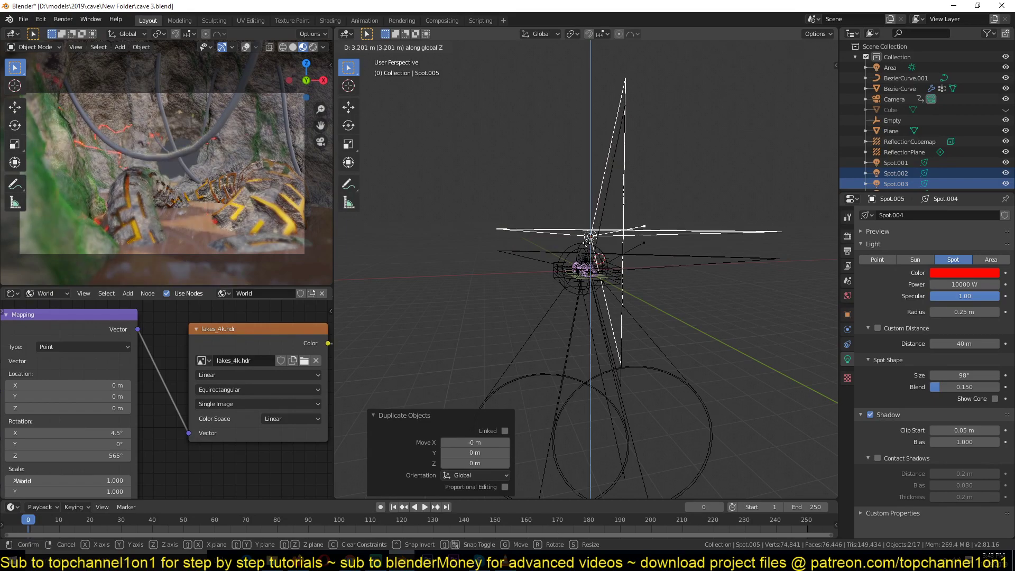
left_click(587, 241)
- Duplicate the raised pair of spot lights another 2.39 m or so up along the global Z axis
key("shift+d")
key("z")
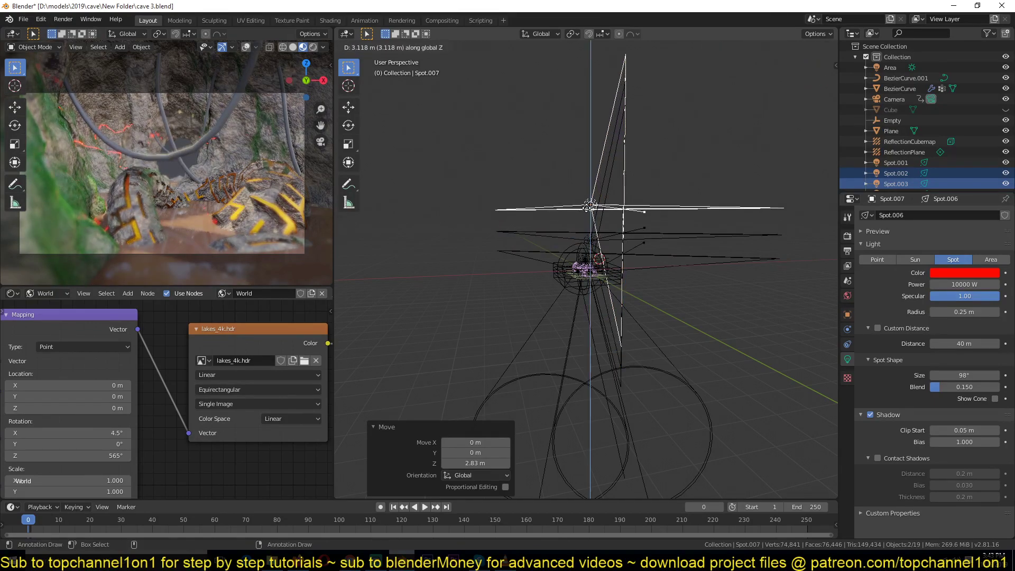
left_click(586, 217)
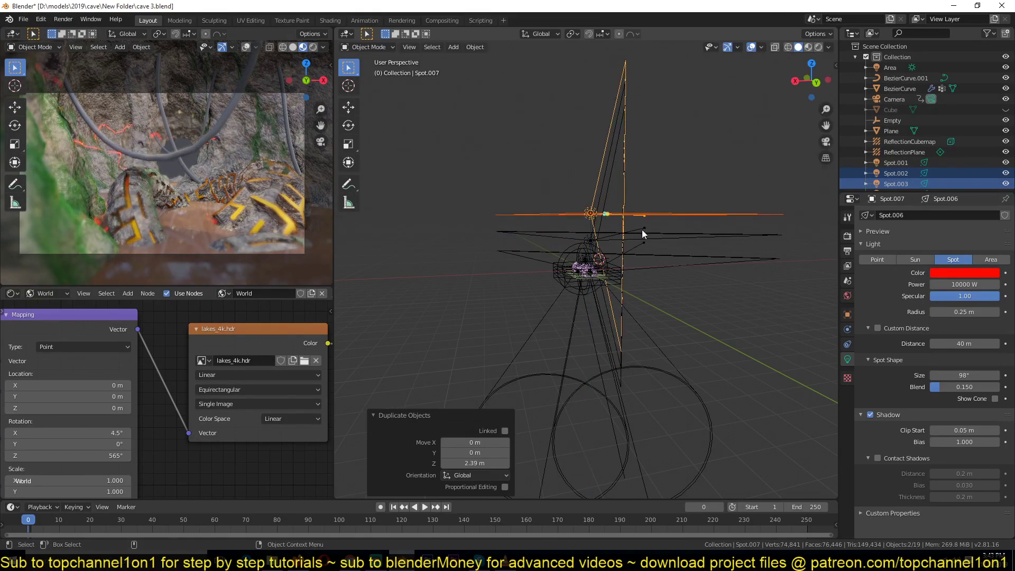
- Select all six red spot lights and move them together about 1.19 m in X, 0.09 m in Y and -2.81 m in Z
left_click_drag(676, 185, 697, 286)
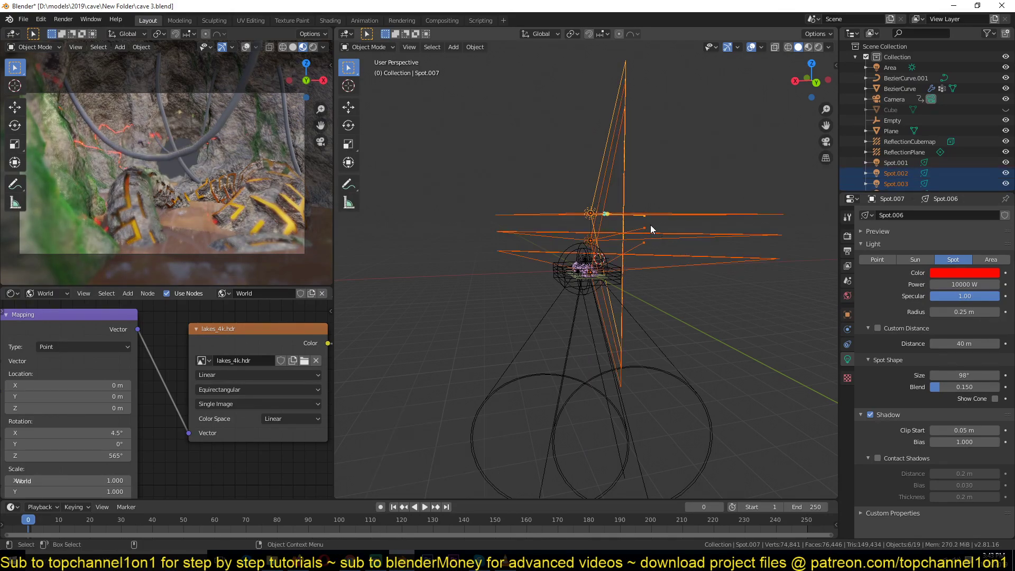
key("g")
left_click(638, 257)
middle_click_drag(637, 257, 668, 324)
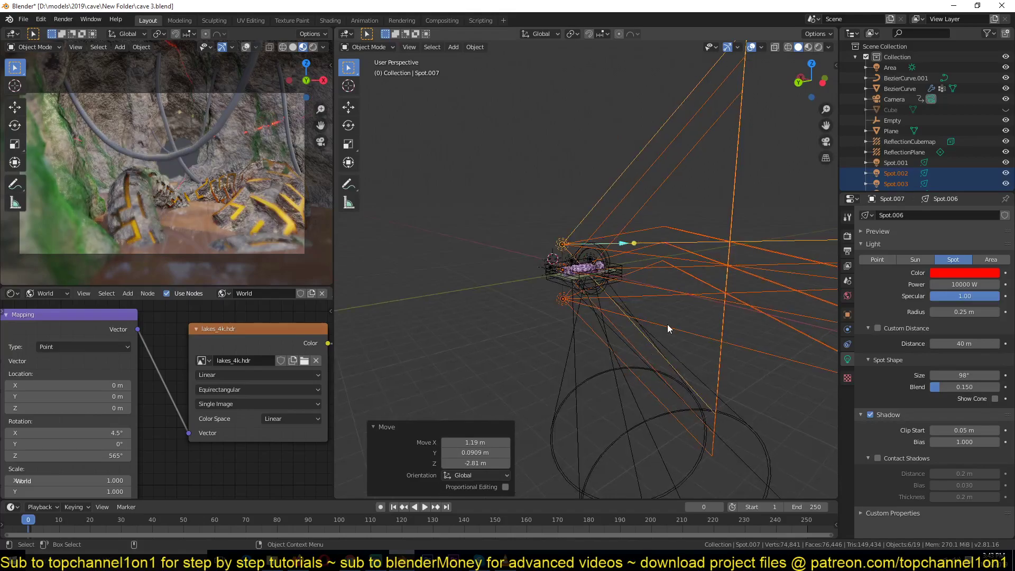
- Raise one spot light of the lowest pair about 2.69 m along the global Z axis, level with the cave
scroll(681, 329, "up", 5)
left_click(491, 403)
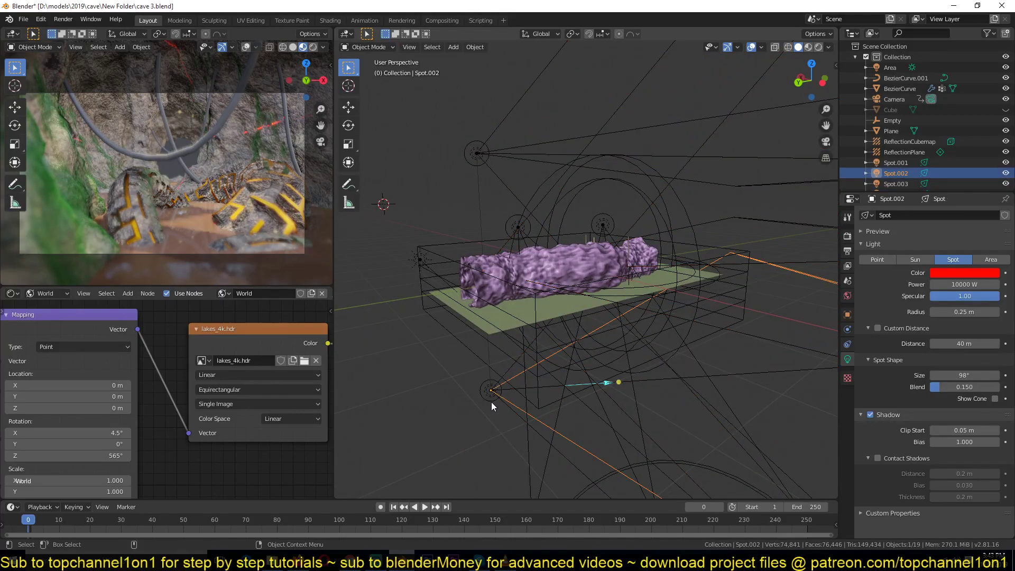
key("g")
key("z")
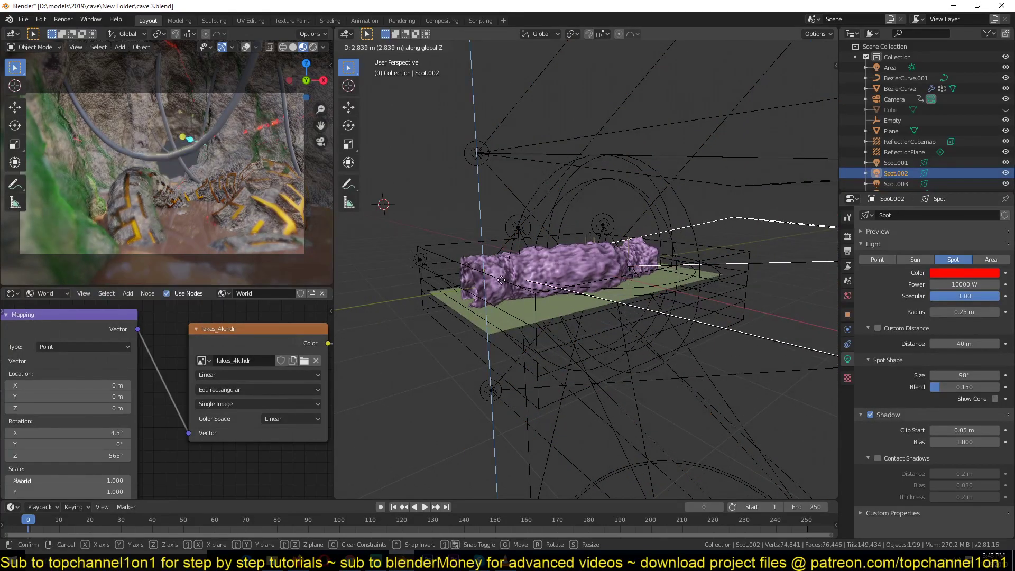
left_click(514, 229)
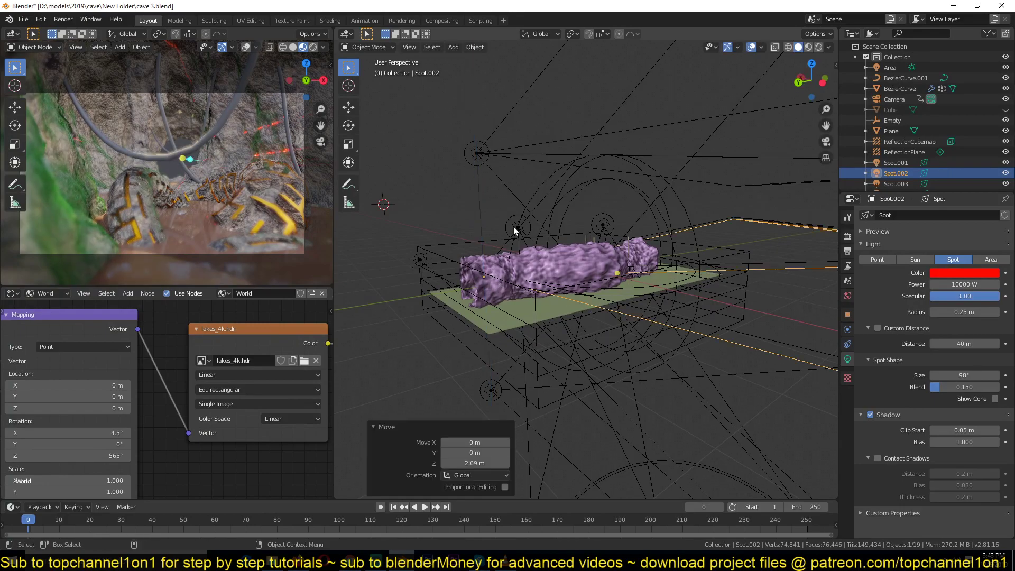
- Lower one spot light of the highest pair about 2.28 m along the global Z axis, close to the cave entrance
left_click(487, 165)
key("shift+d")
key("z")
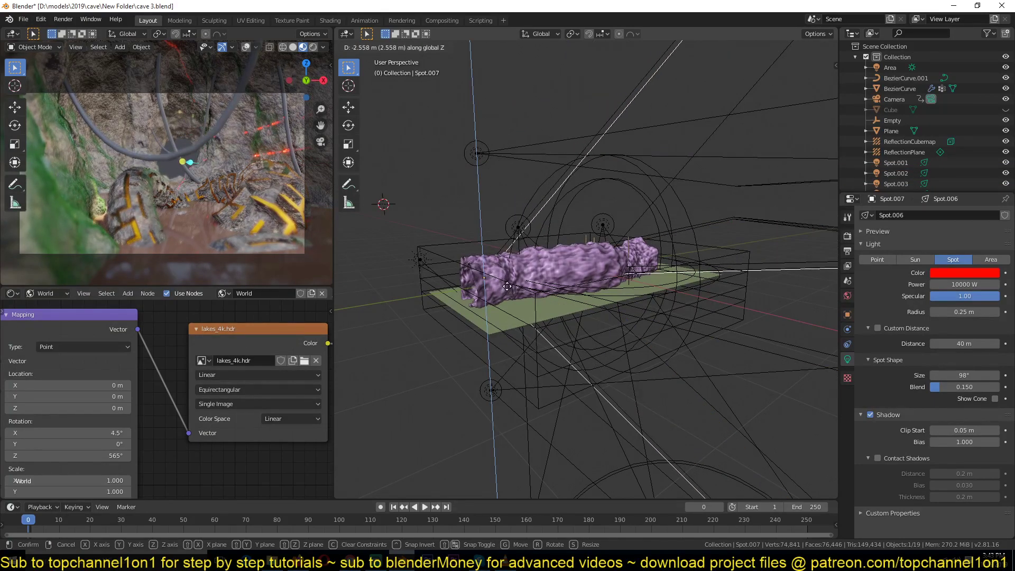
left_click(508, 280)
middle_click_drag(509, 277, 478, 327)
scroll(589, 265, "up", 6)
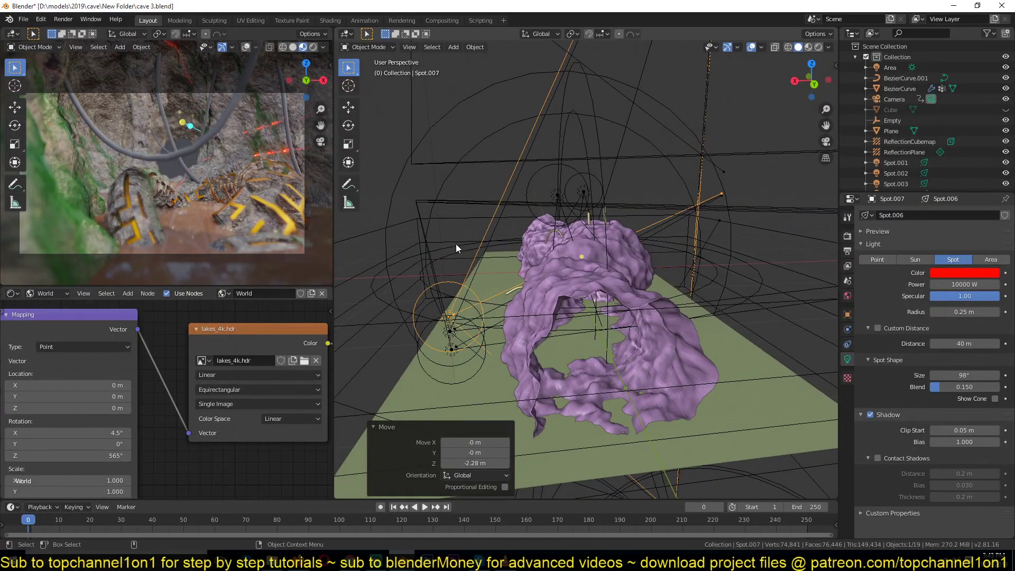
left_click(455, 205, "shift")
left_click(466, 201, "shift")
scroll(496, 259, "down", 5)
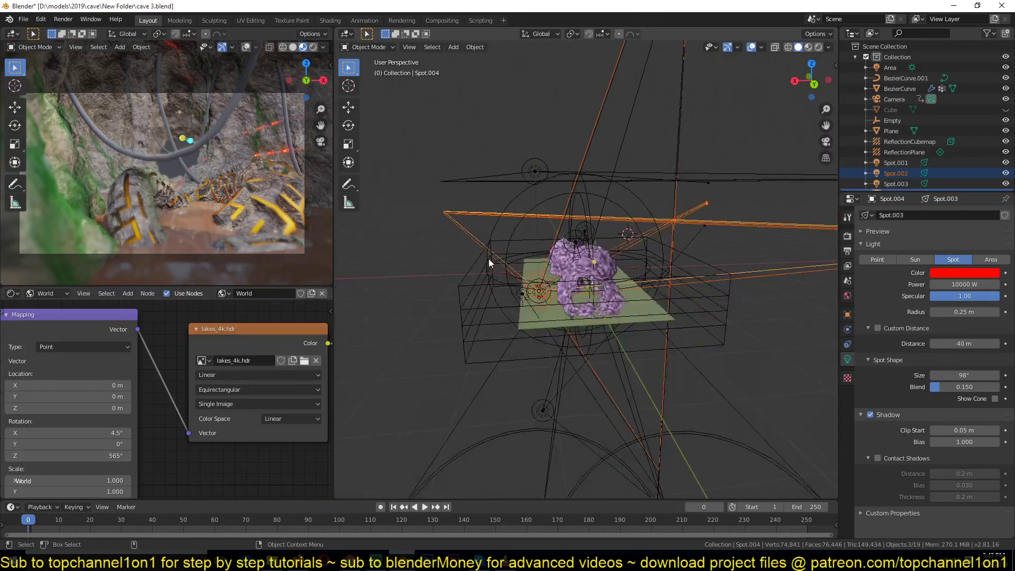
- Lower the remaining highest spot light about 2.2 m along the global Z axis to the other lights beside the cave
middle_click_drag(489, 259, 512, 186)
left_click(527, 173)
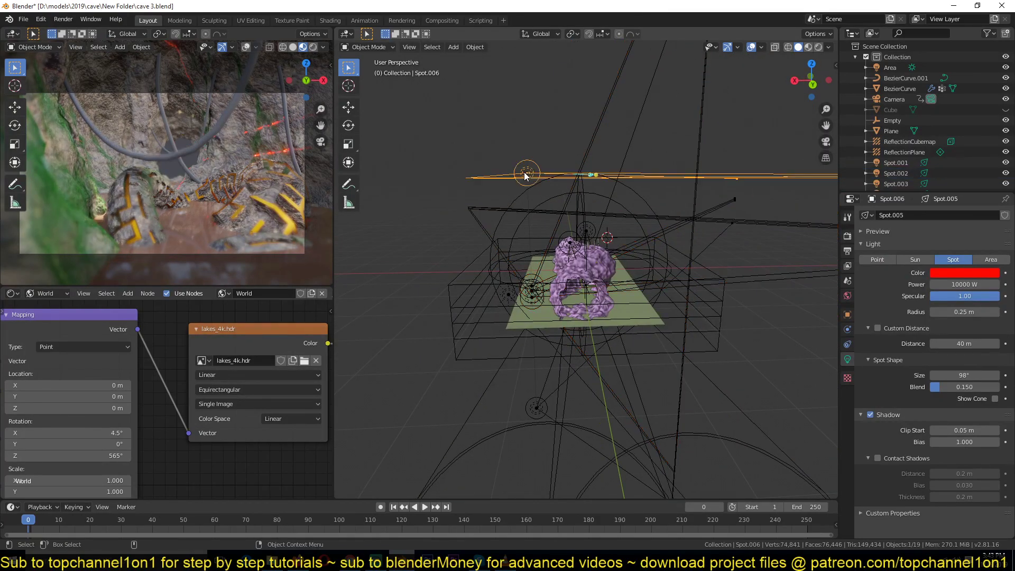
key("g")
key("z")
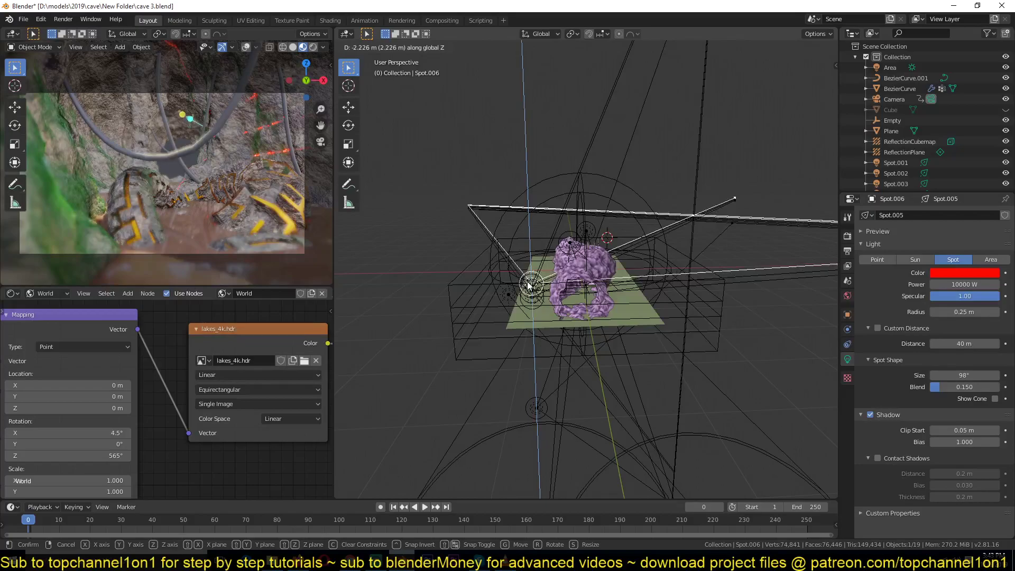
left_click(496, 275)
mouse_move(496, 275)
middle_mouse_down()
mouse_move(471, 271)
mouse_move(502, 274)
middle_mouse_up()
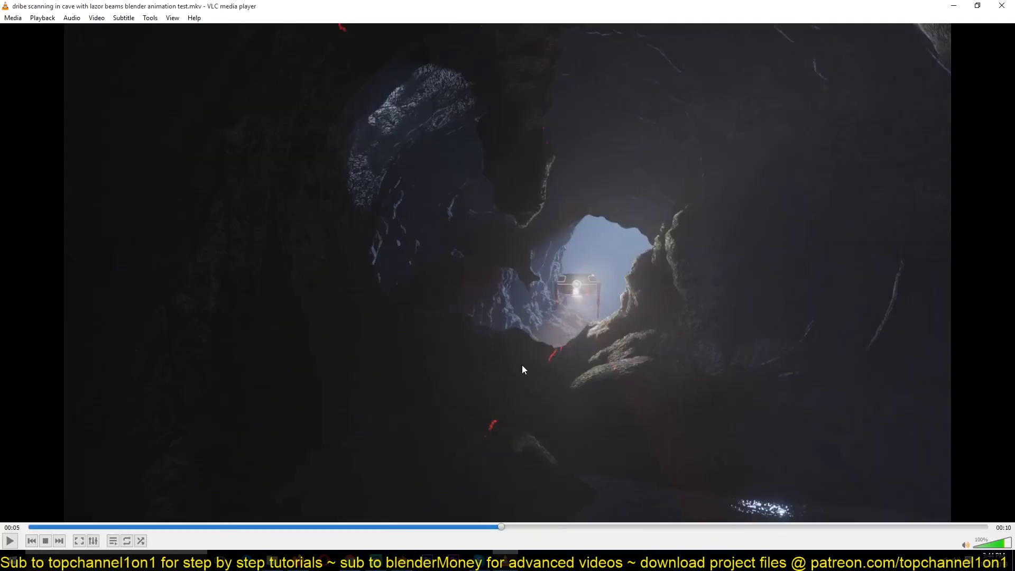
- Switch to VLC and play the cave laser-scanning animation, restart it from near the beginning and pause it at 00:08
key("space")
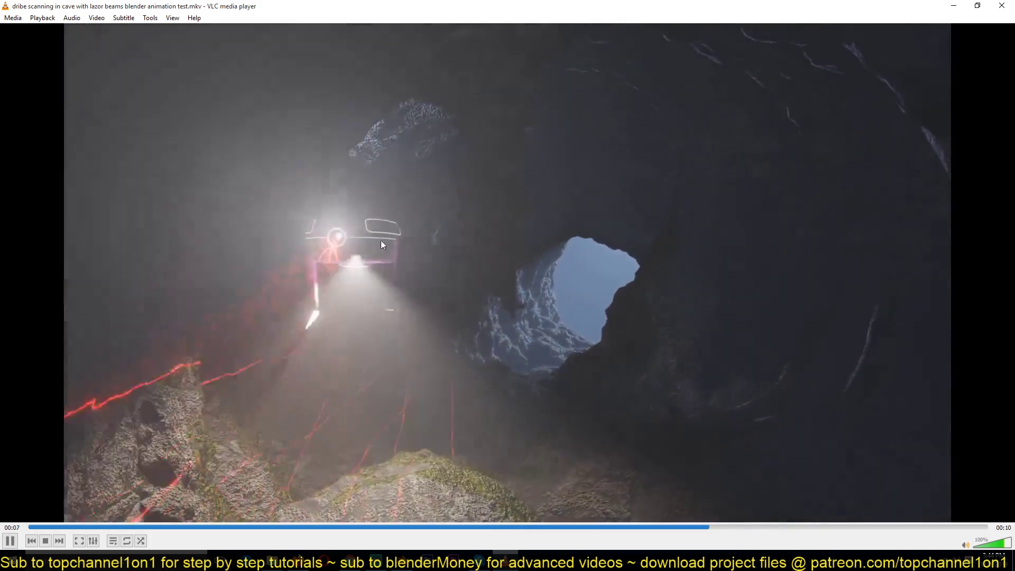
key("space")
left_click_drag(80, 527, 55, 528)
key("space")
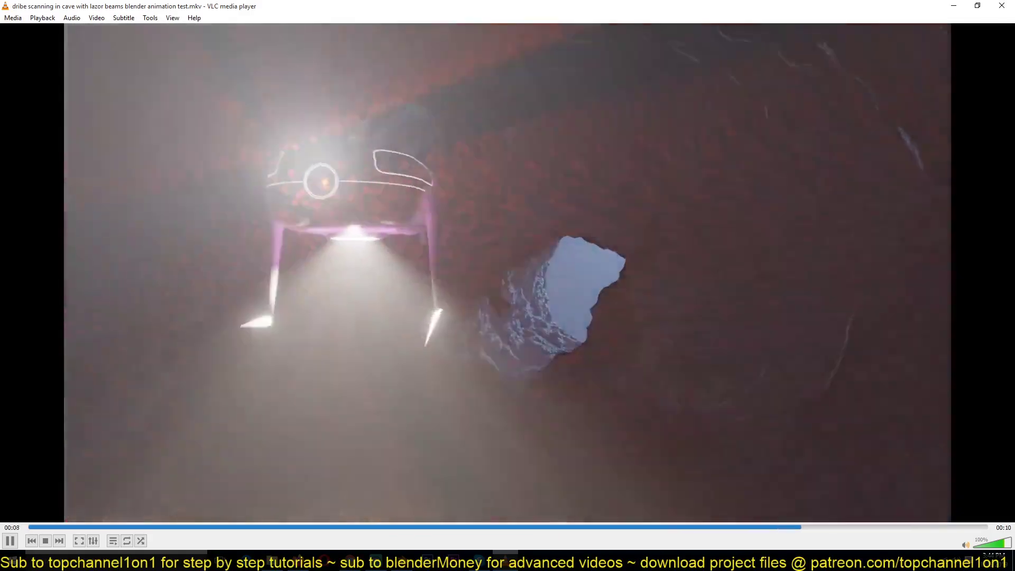
key("space")
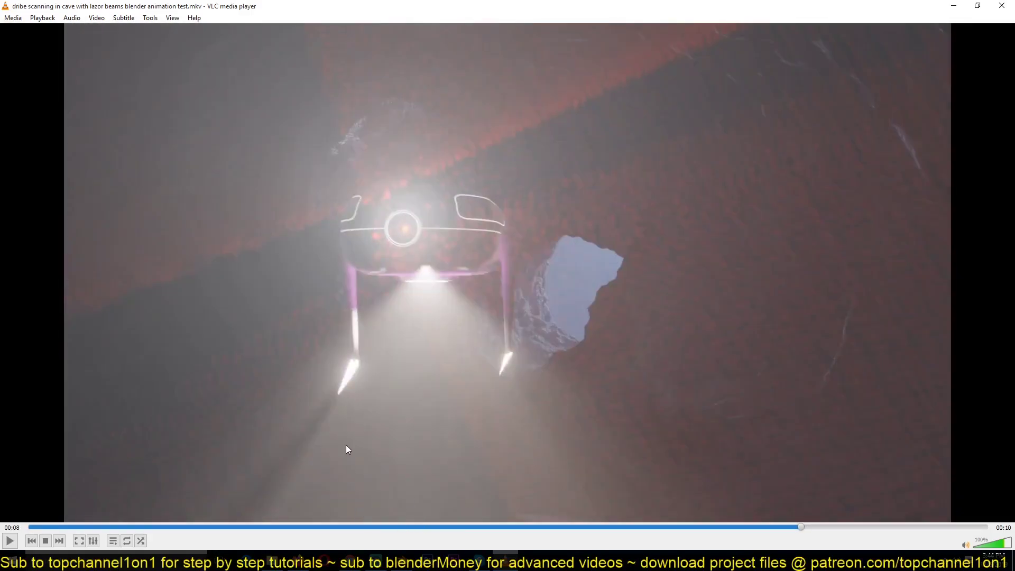
- Replay the drone scanning clip from near its start and pause it at 00:09 to examine the red scan pattern
mouse_move(298, 560)
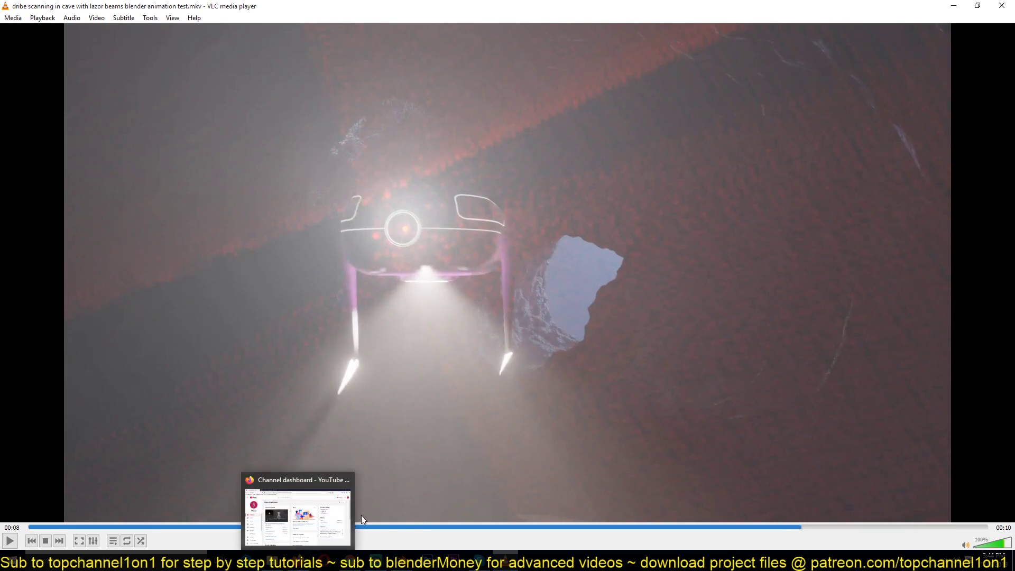
left_click(87, 526)
key("space")
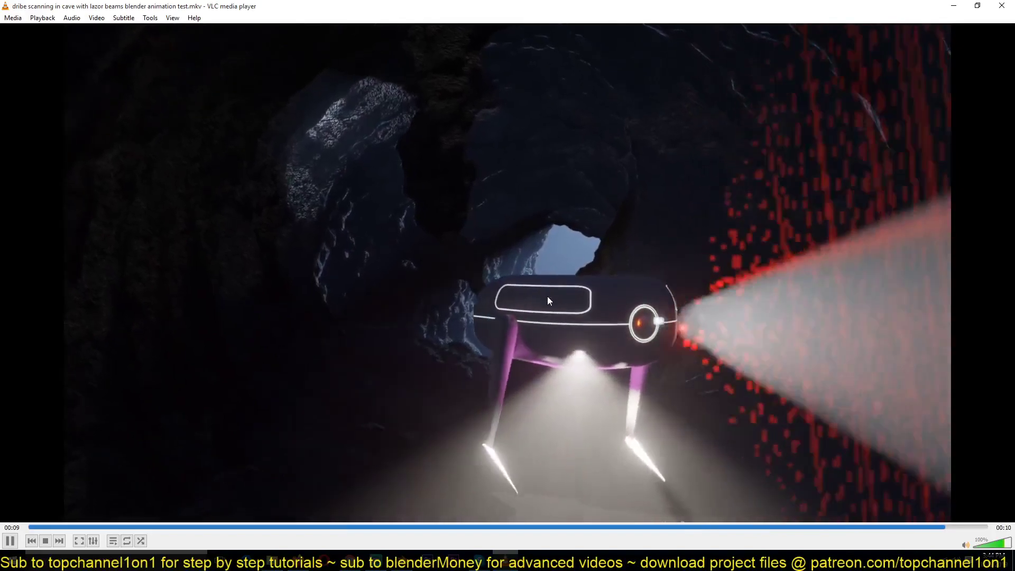
key("space")
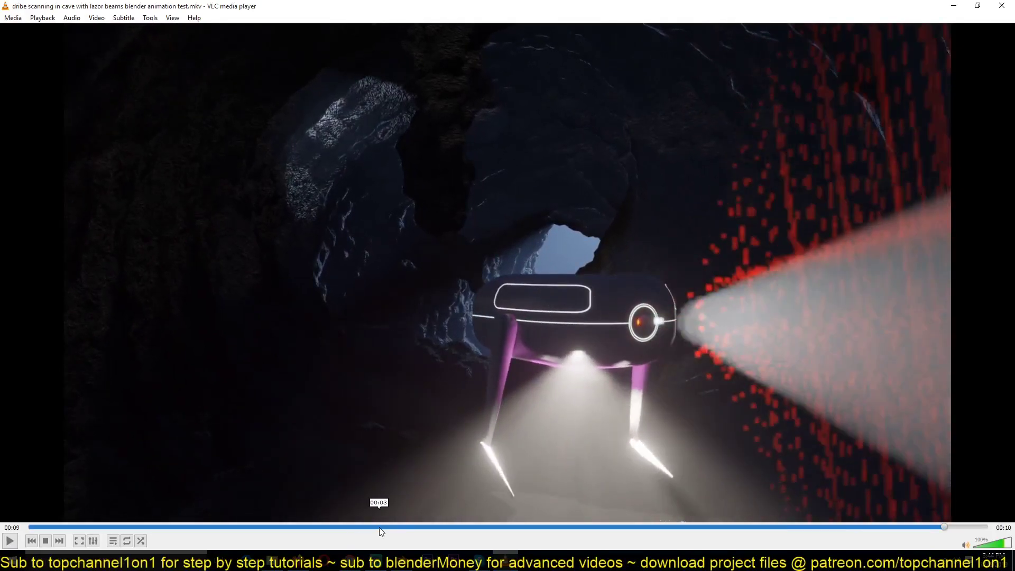